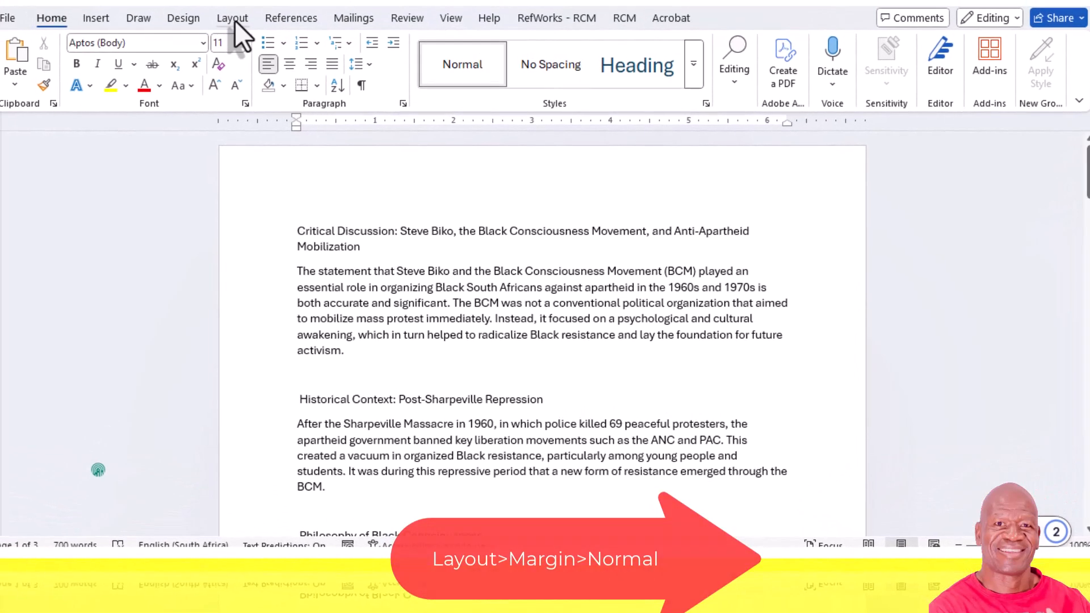
# - Set the document's page margins to the Normal preset of 1" on all sides
pyautogui.click(233, 18)
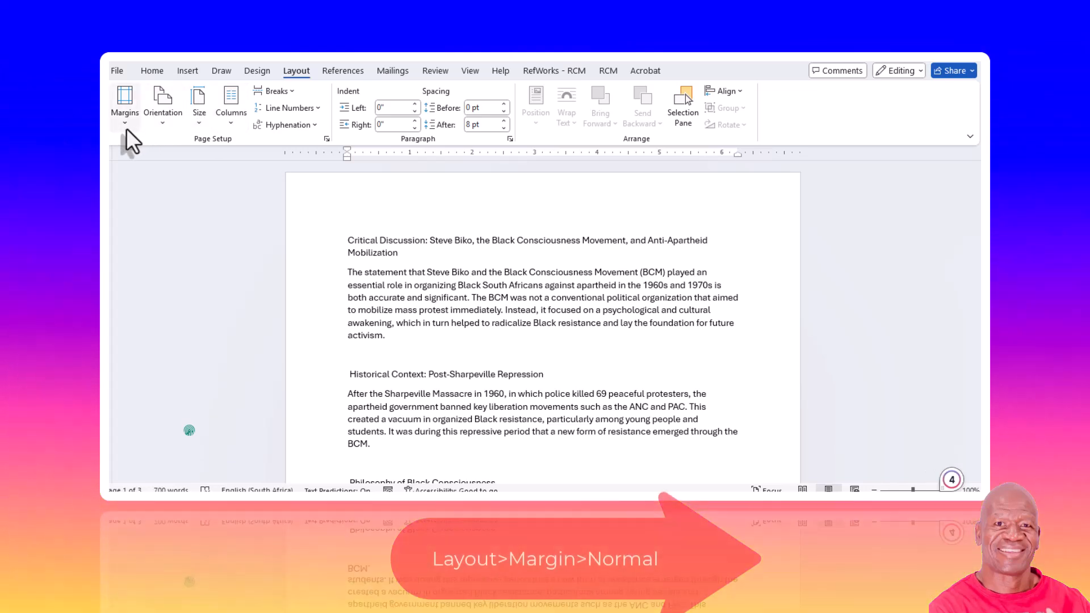
pyautogui.click(126, 124)
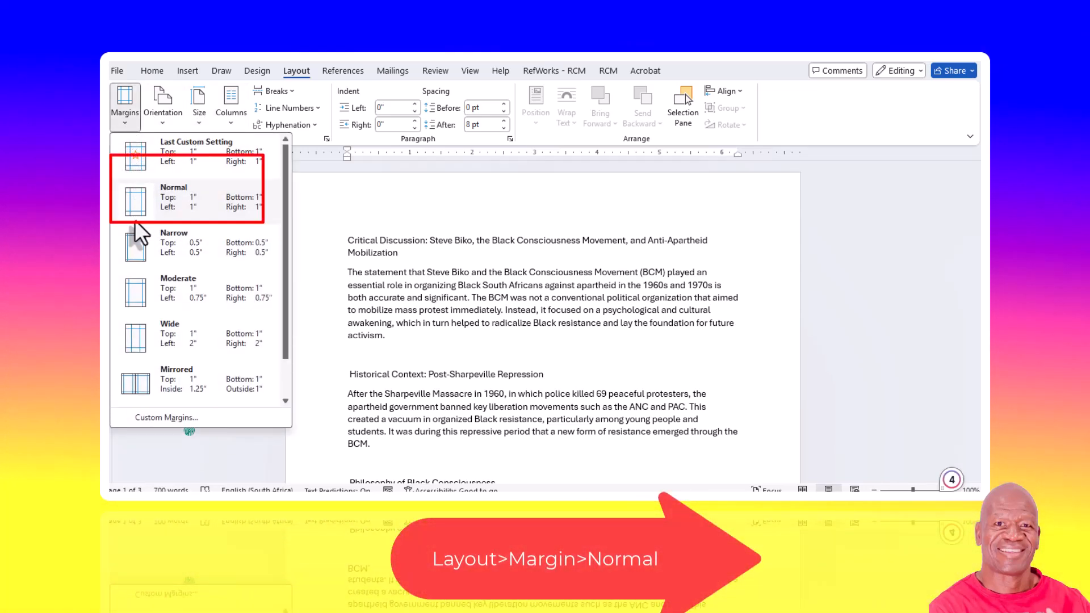
pyautogui.click(139, 208)
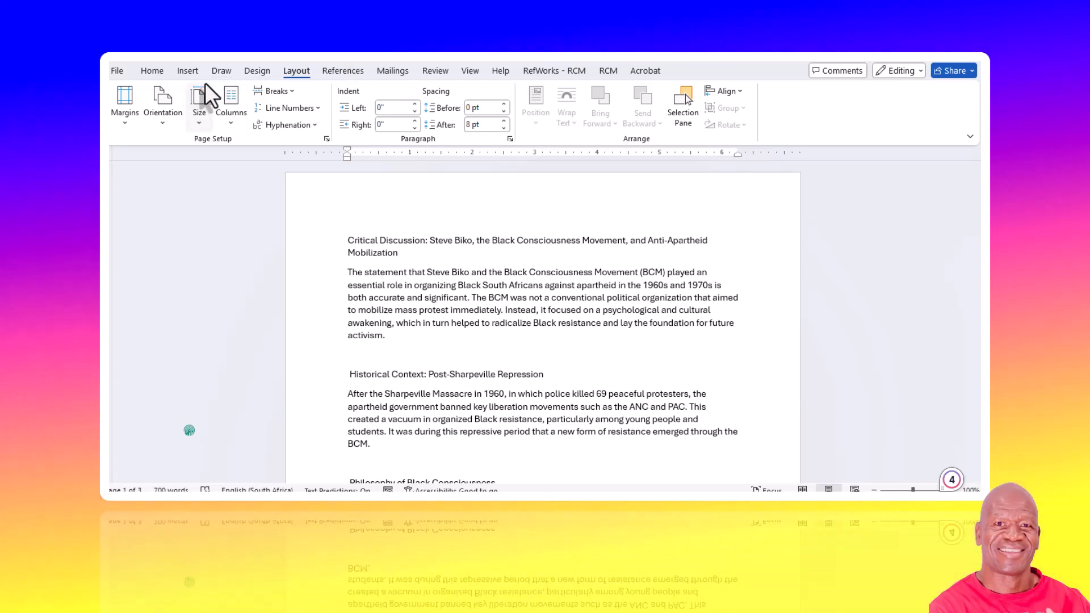
# - Set the line spacing of the paragraph at the cursor to 1.5 lines
pyautogui.click(154, 71)
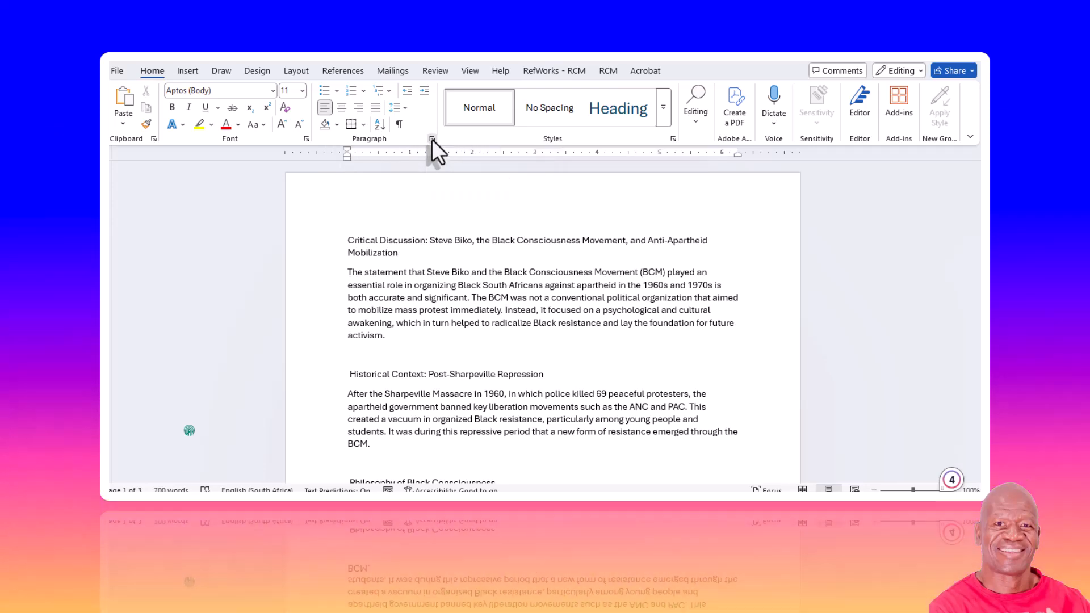
pyautogui.click(432, 138)
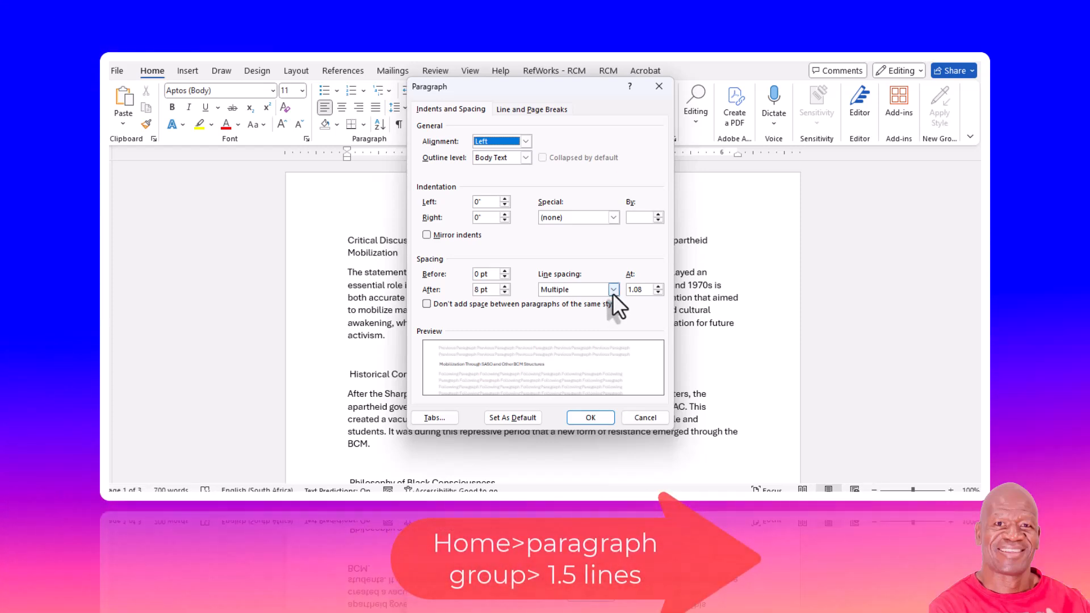
pyautogui.click(613, 290)
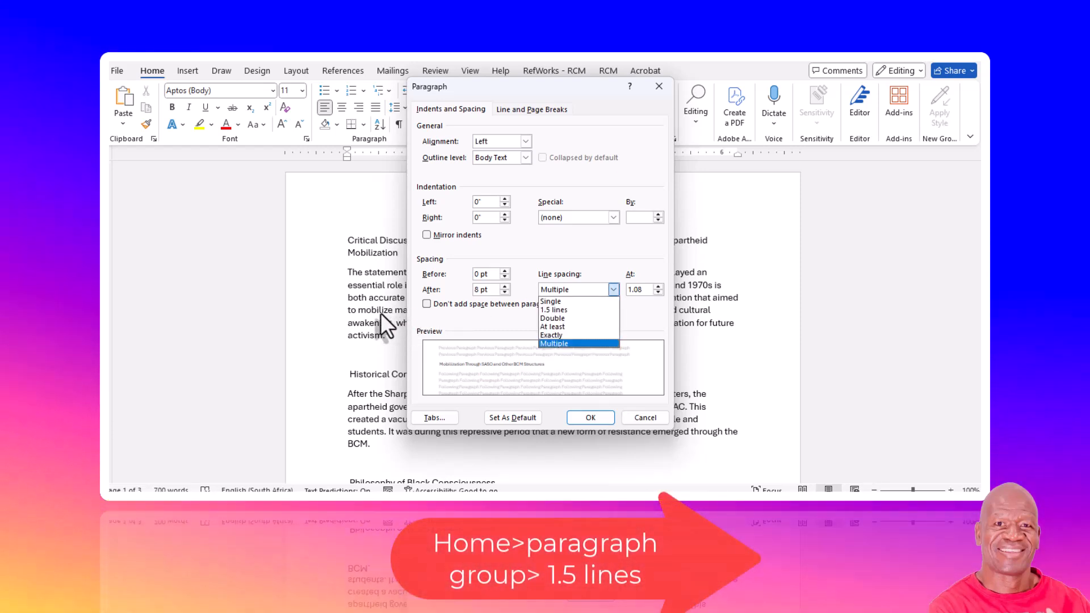
pyautogui.click(378, 311)
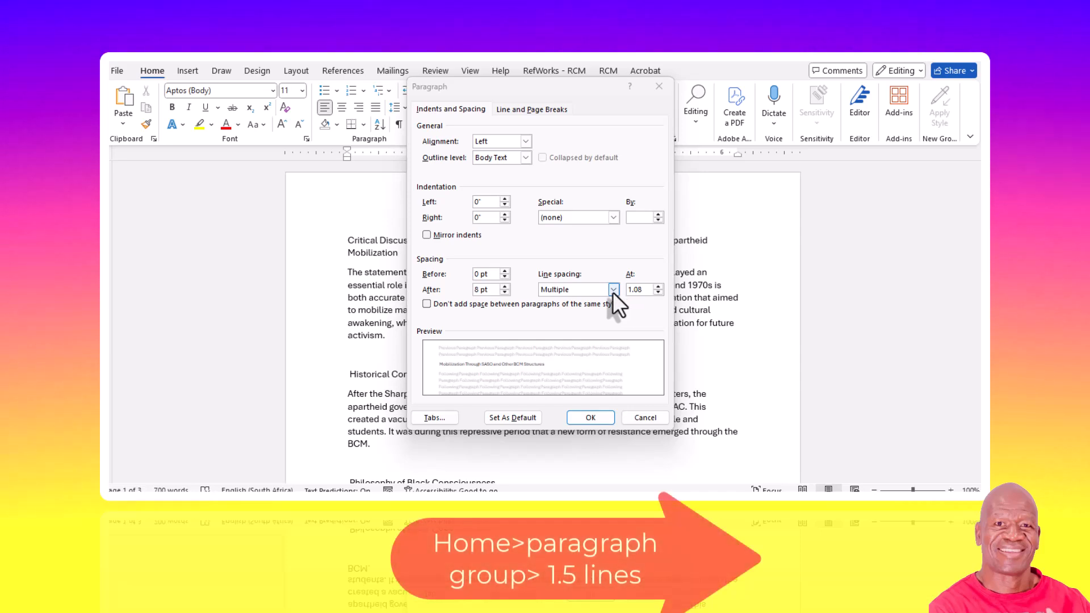
pyautogui.click(613, 290)
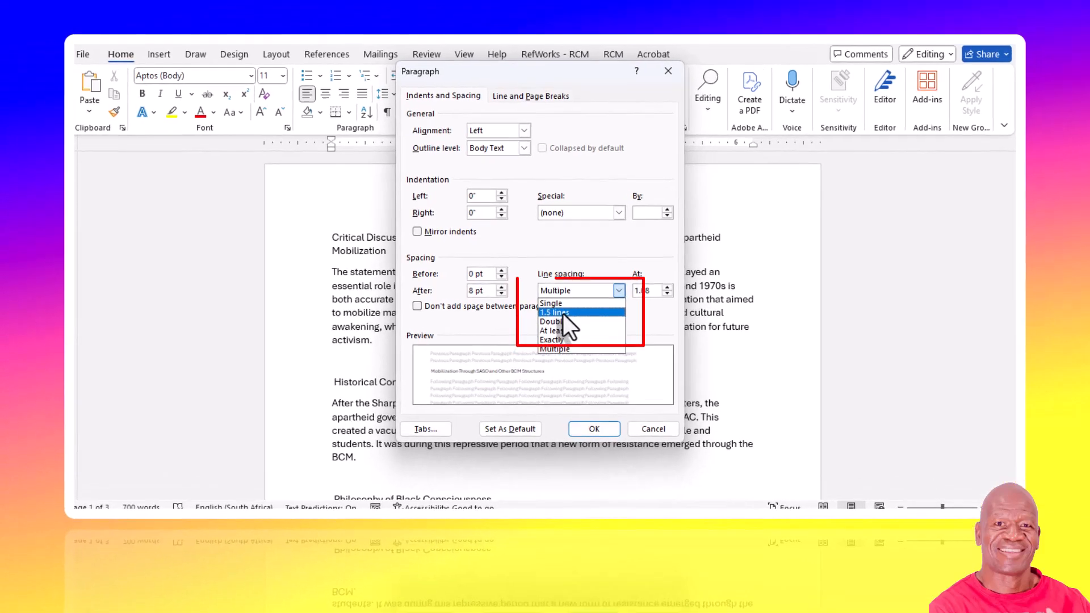
pyautogui.click(563, 313)
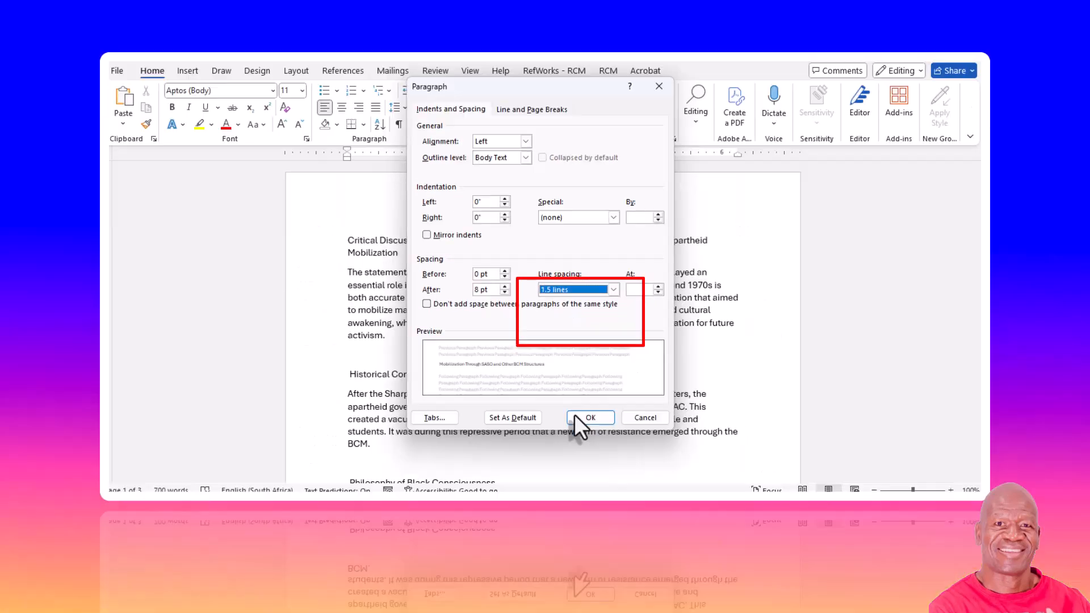
pyautogui.click(575, 416)
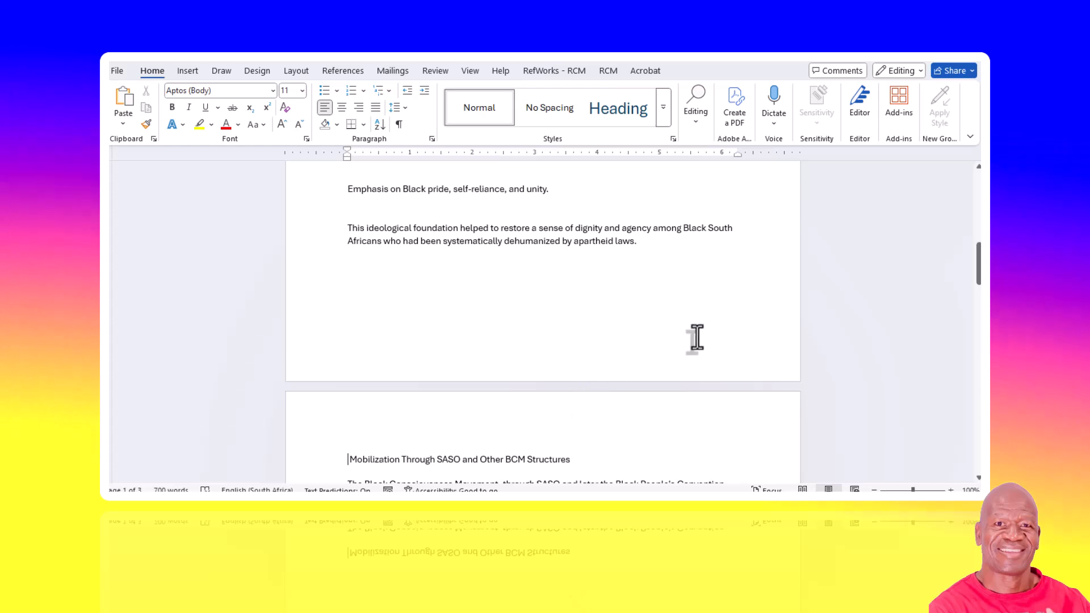
# - Apply the Heading 1 style to the document title and all section headings together, from Historical Context through Conclusion
pyautogui.moveTo(978, 278); pyautogui.dragTo(978, 210)
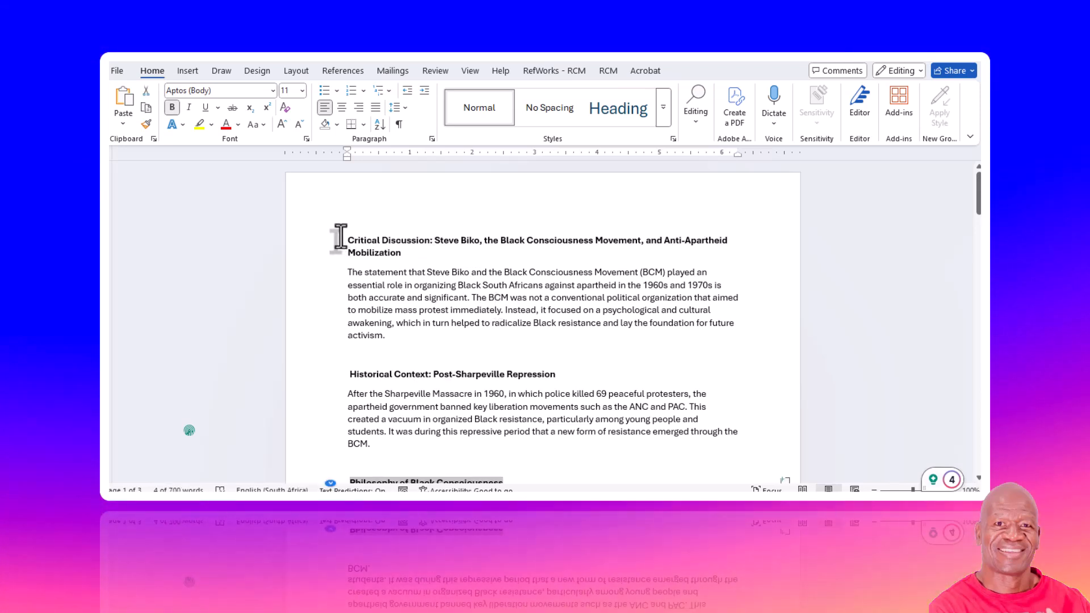
pyautogui.moveTo(338, 241); pyautogui.dragTo(360, 267)
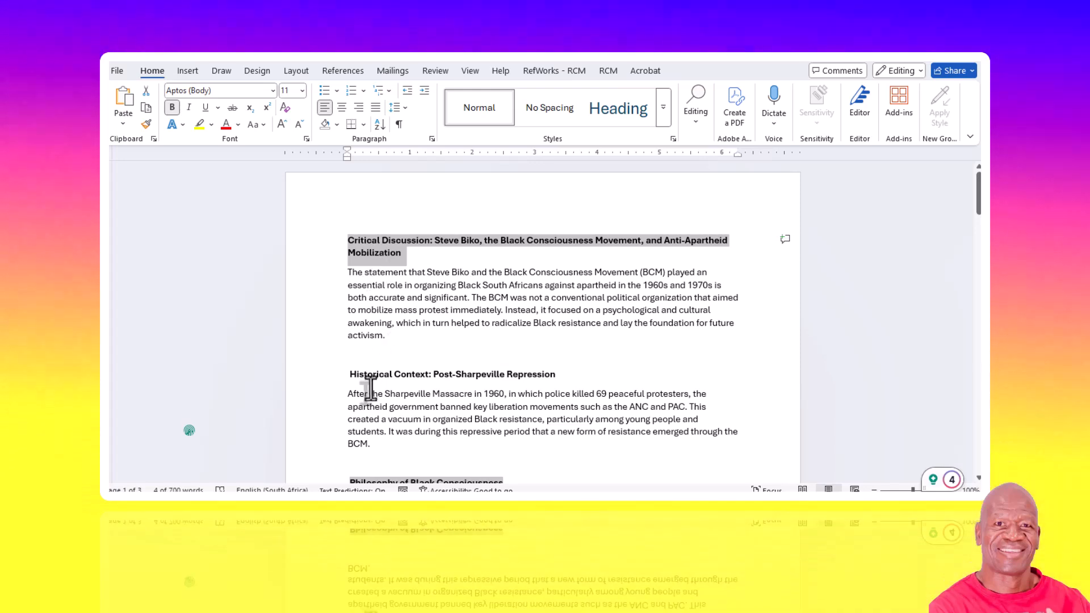
pyautogui.moveTo(345, 372); pyautogui.dragTo(579, 377)
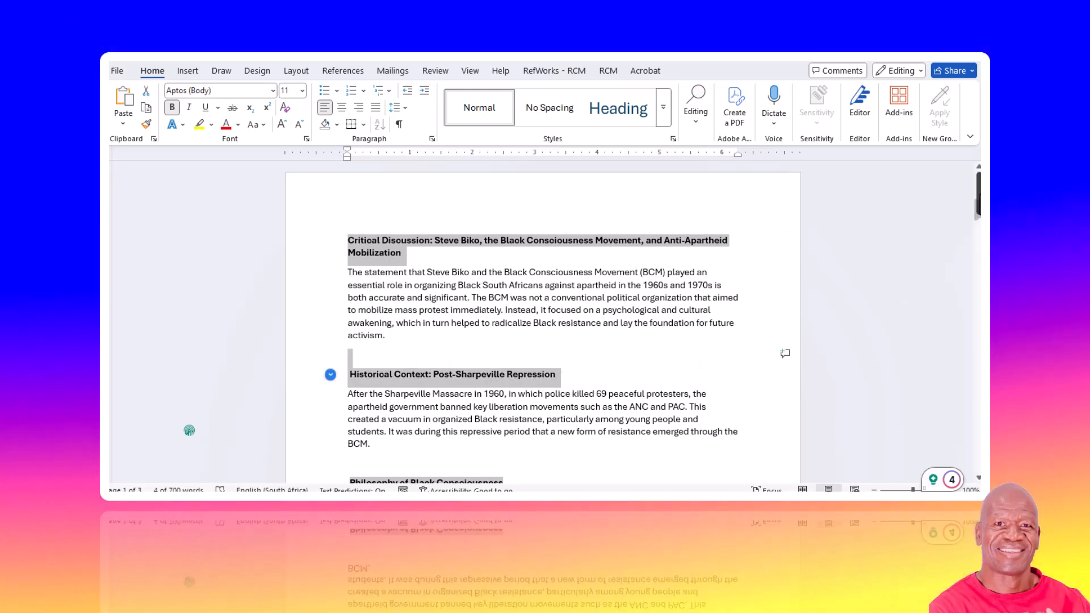
pyautogui.moveTo(978, 205); pyautogui.dragTo(976, 284)
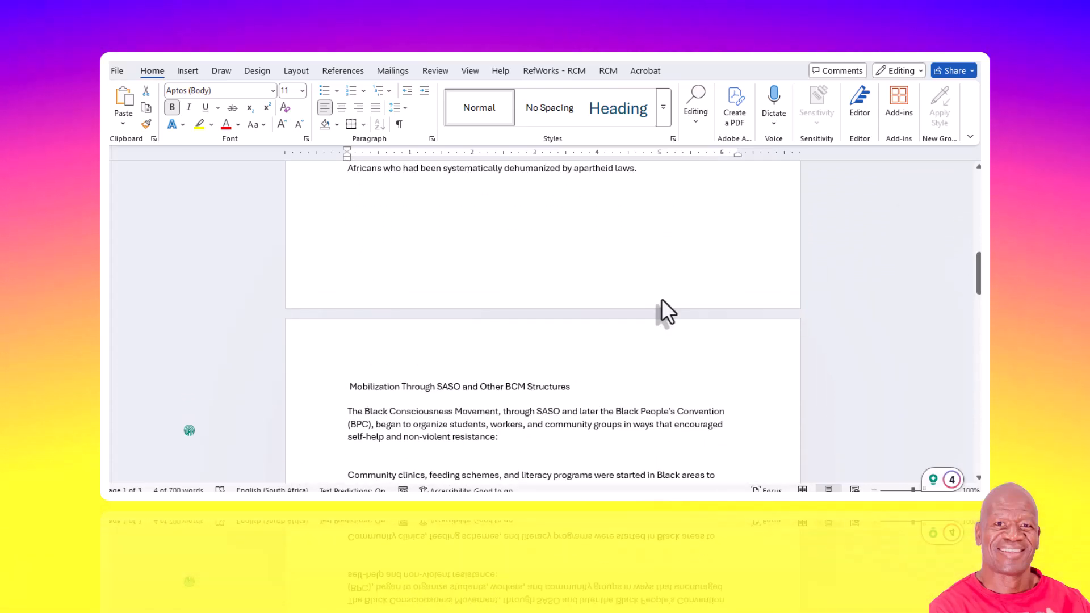
pyautogui.moveTo(351, 387); pyautogui.dragTo(623, 385)
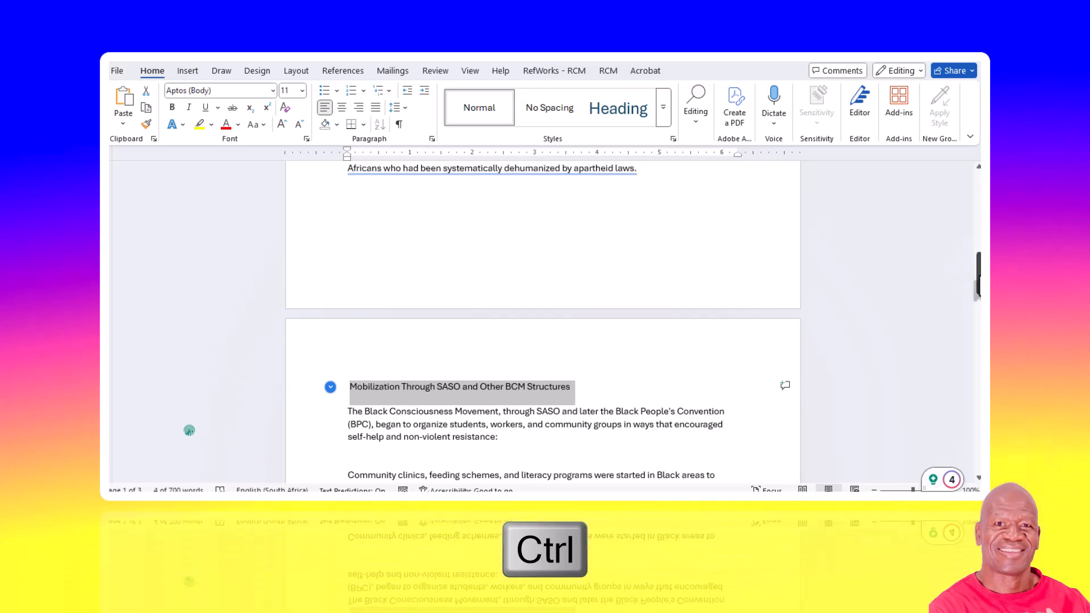
pyautogui.moveTo(977, 283); pyautogui.dragTo(977, 324)
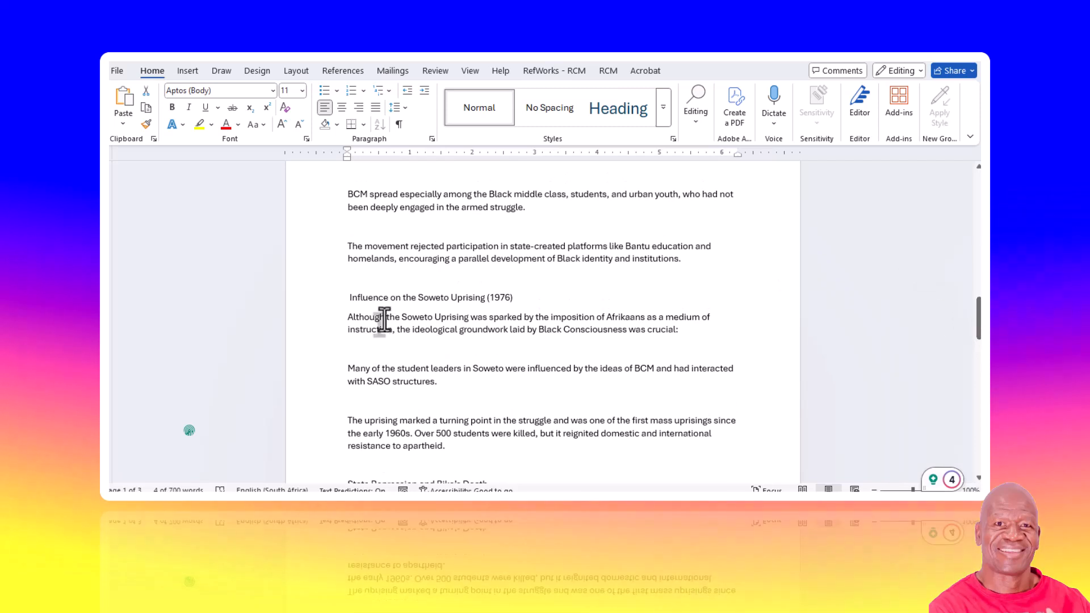
pyautogui.moveTo(516, 300); pyautogui.dragTo(555, 295)
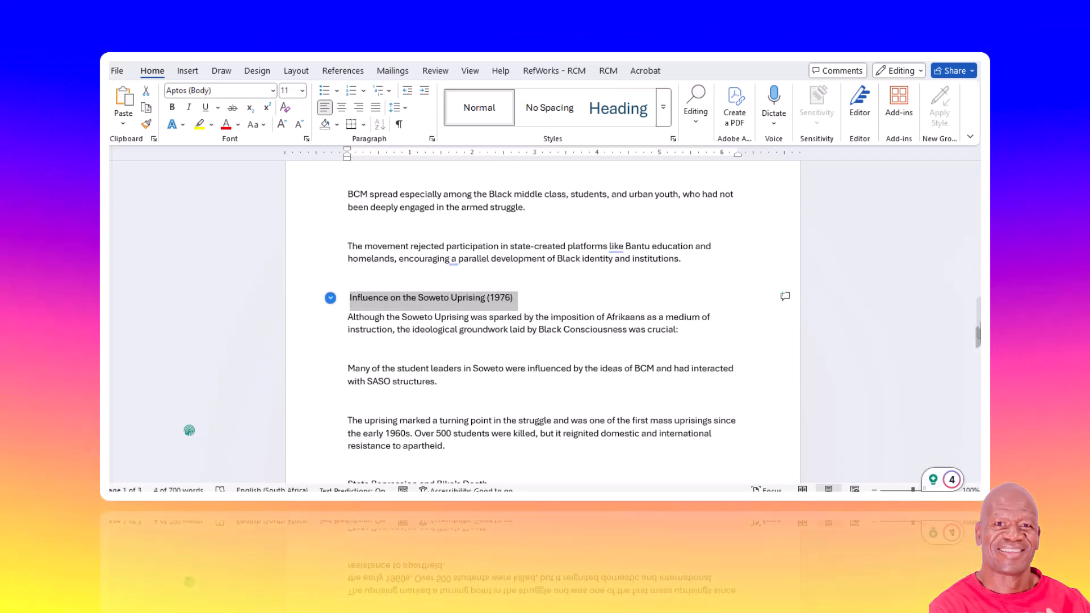
pyautogui.moveTo(977, 335); pyautogui.dragTo(977, 371)
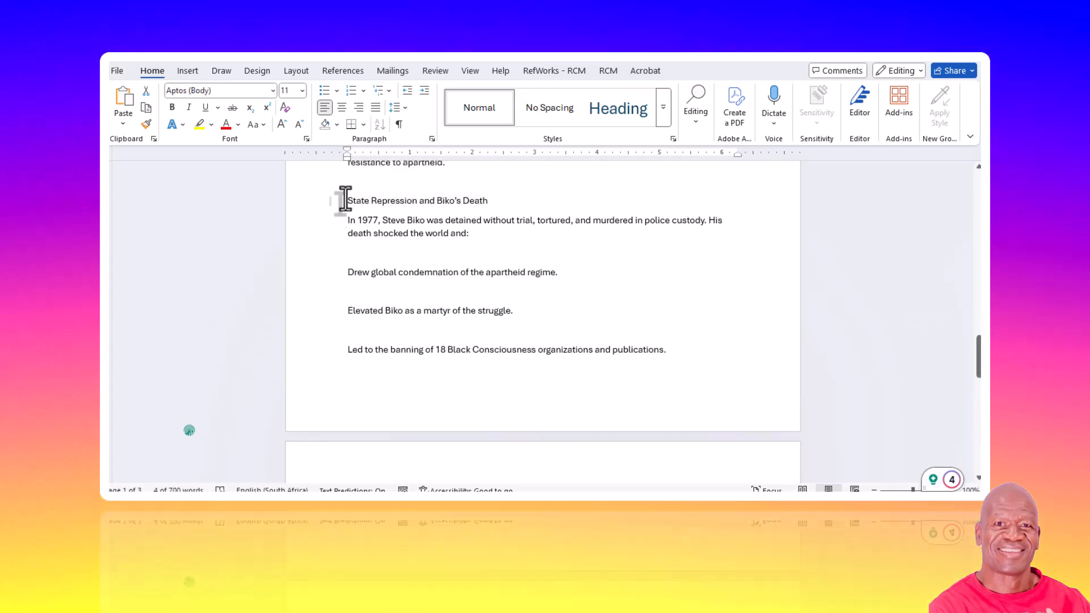
pyautogui.moveTo(347, 200); pyautogui.dragTo(387, 201)
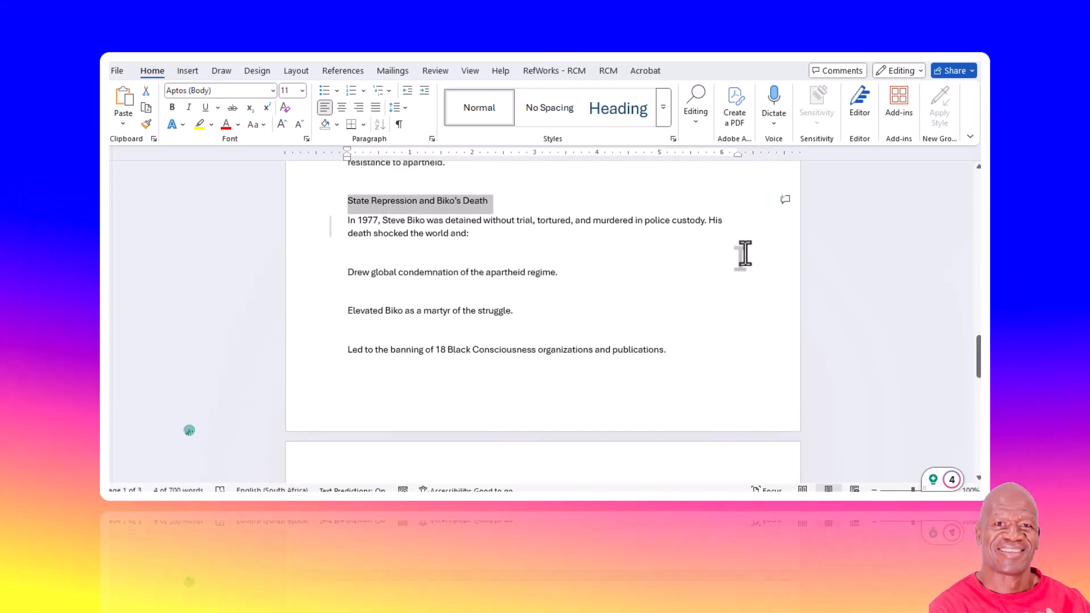
pyautogui.moveTo(978, 363); pyautogui.dragTo(977, 411)
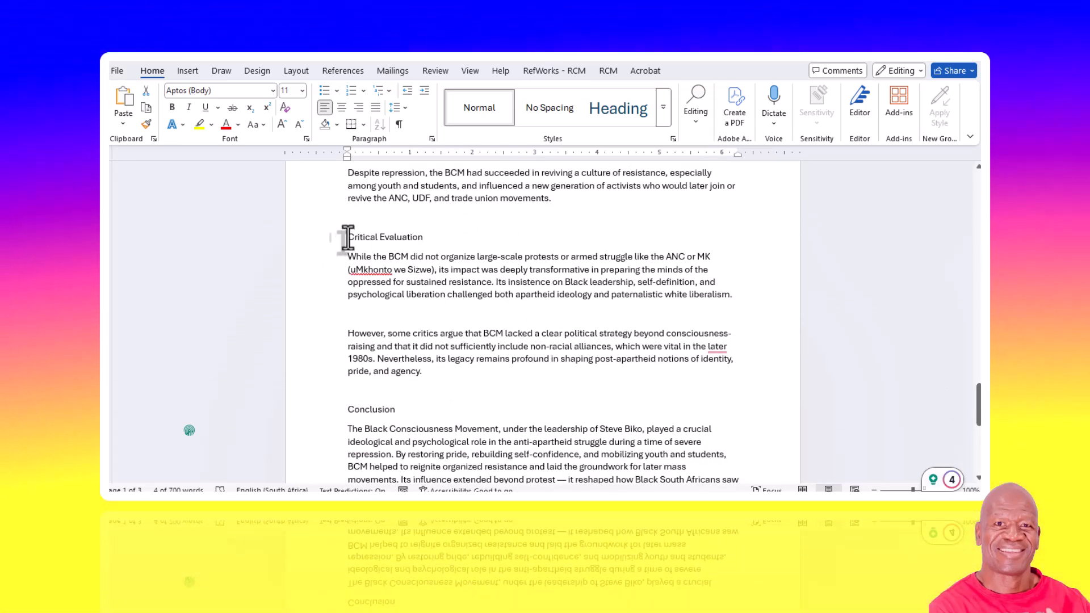
pyautogui.moveTo(348, 236); pyautogui.dragTo(448, 244)
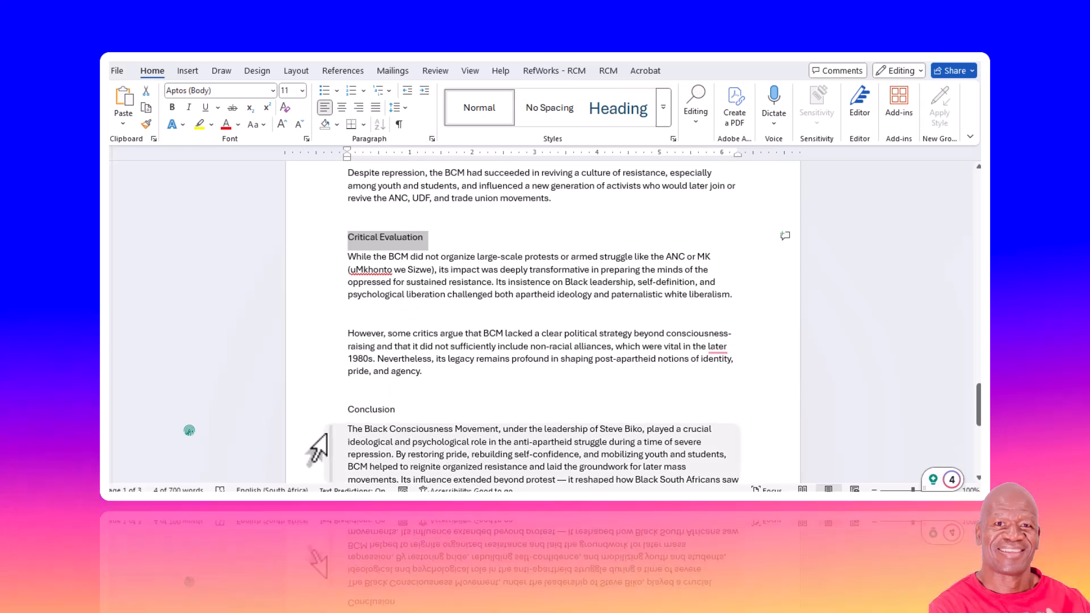
pyautogui.moveTo(346, 408); pyautogui.dragTo(419, 410)
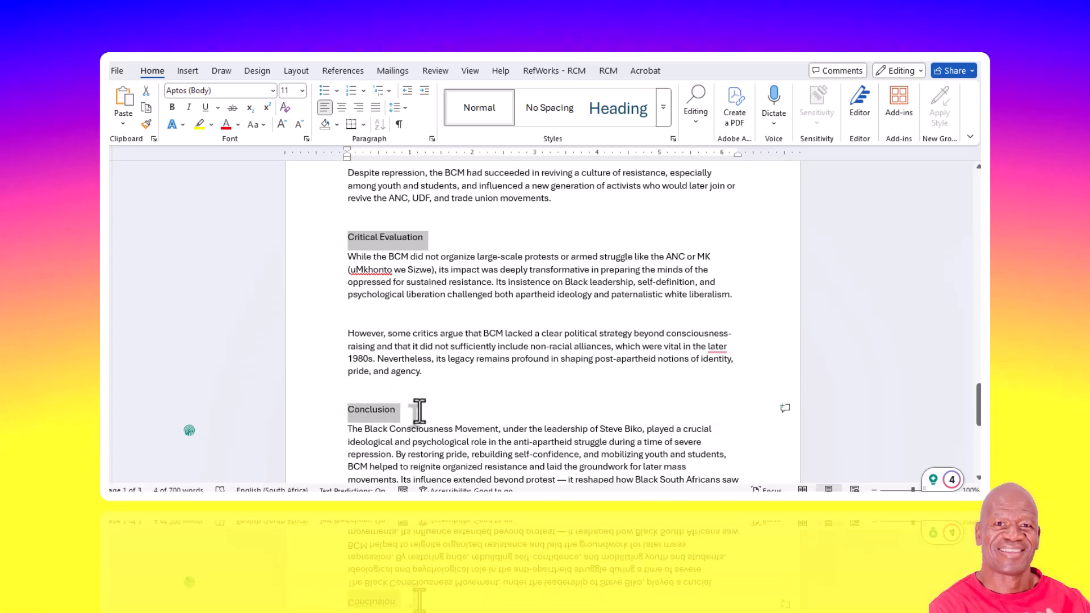
pyautogui.click(660, 113)
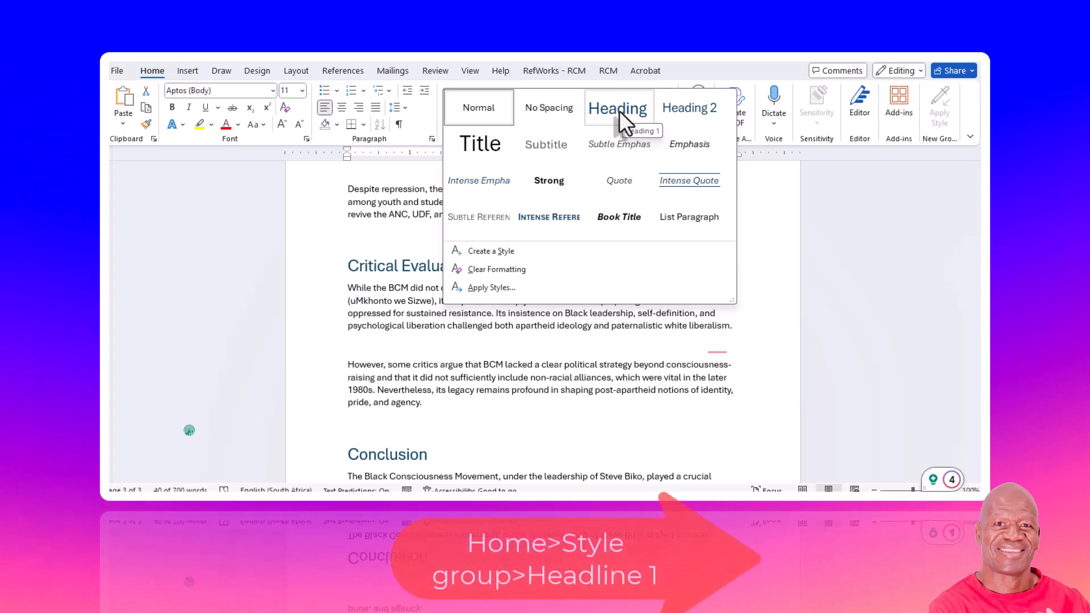
pyautogui.click(619, 111)
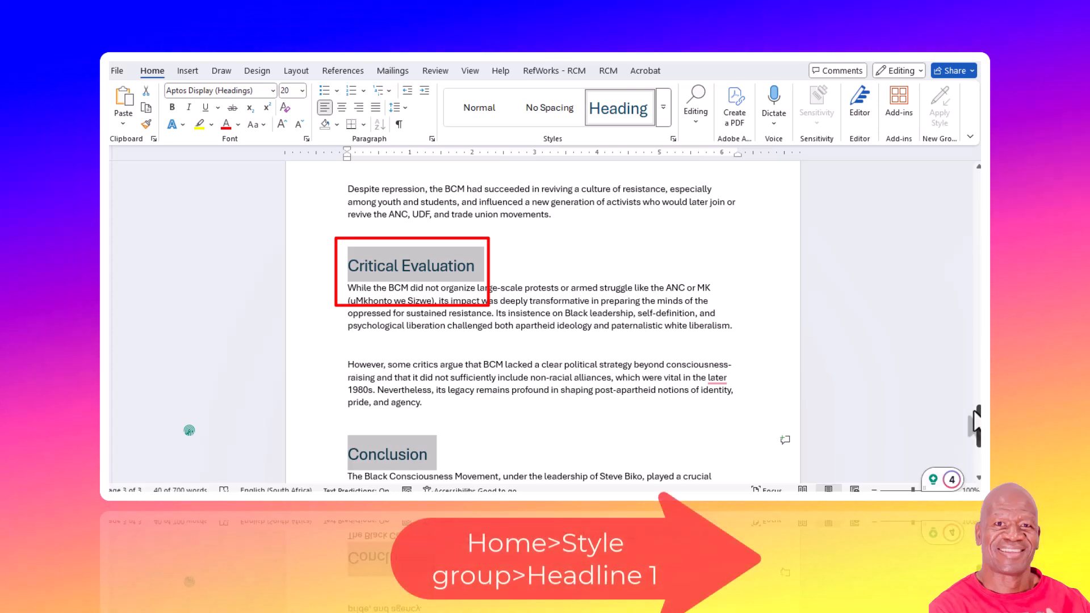
# - Apply 1. 2. 3. numbering to the five section headings from Historical Context through State Repression and Biko's Death, leaving the title unnumbered
pyautogui.moveTo(978, 426); pyautogui.dragTo(978, 193)
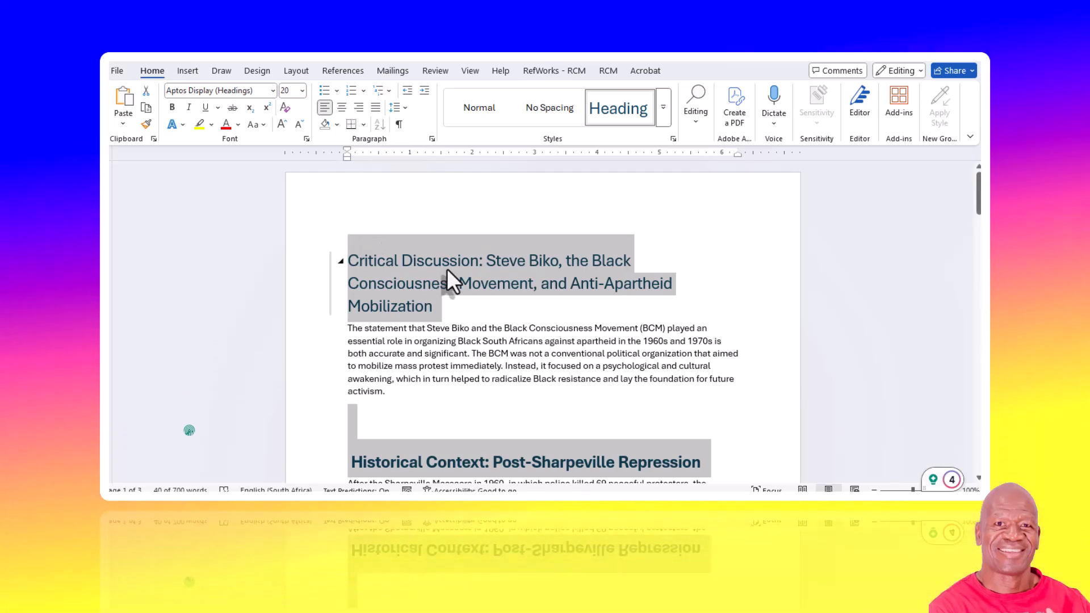
pyautogui.scroll(-3, 430, 301)
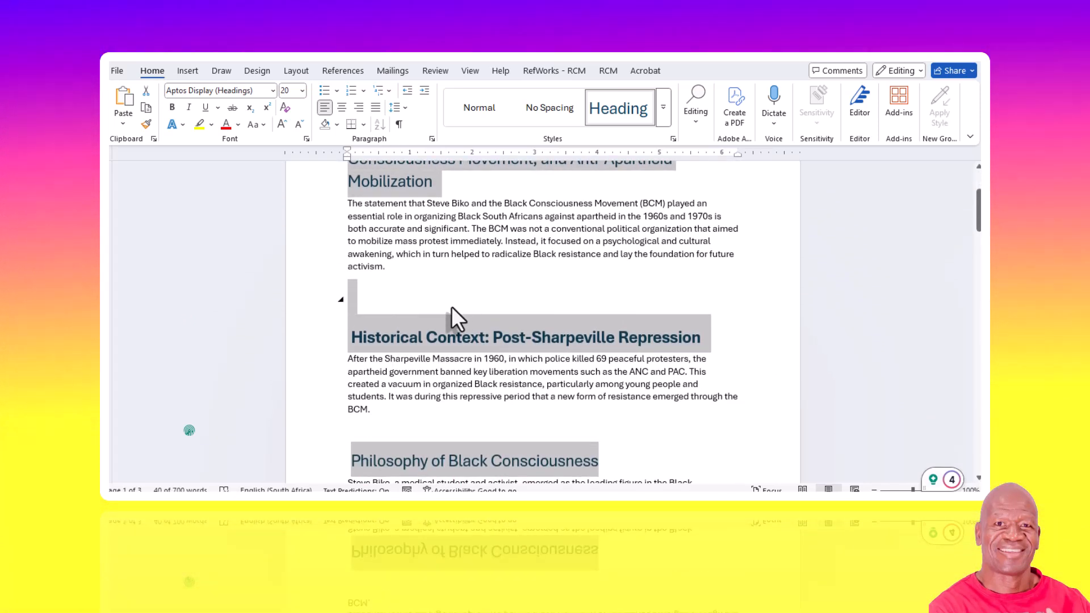
pyautogui.click(451, 307)
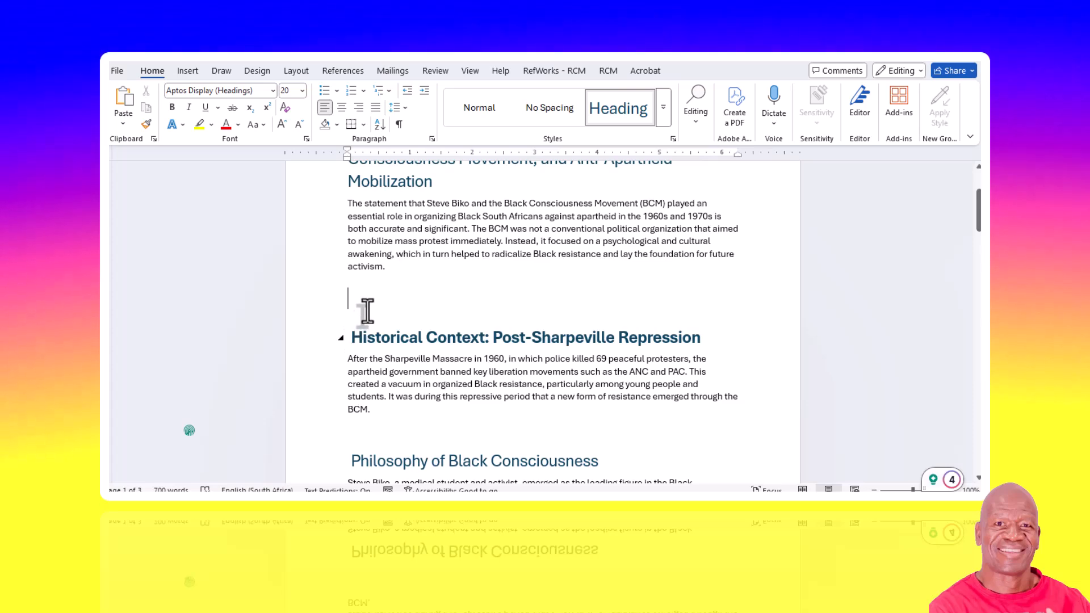
pyautogui.scroll(1, 369, 304)
pyautogui.scroll(-2, 372, 304)
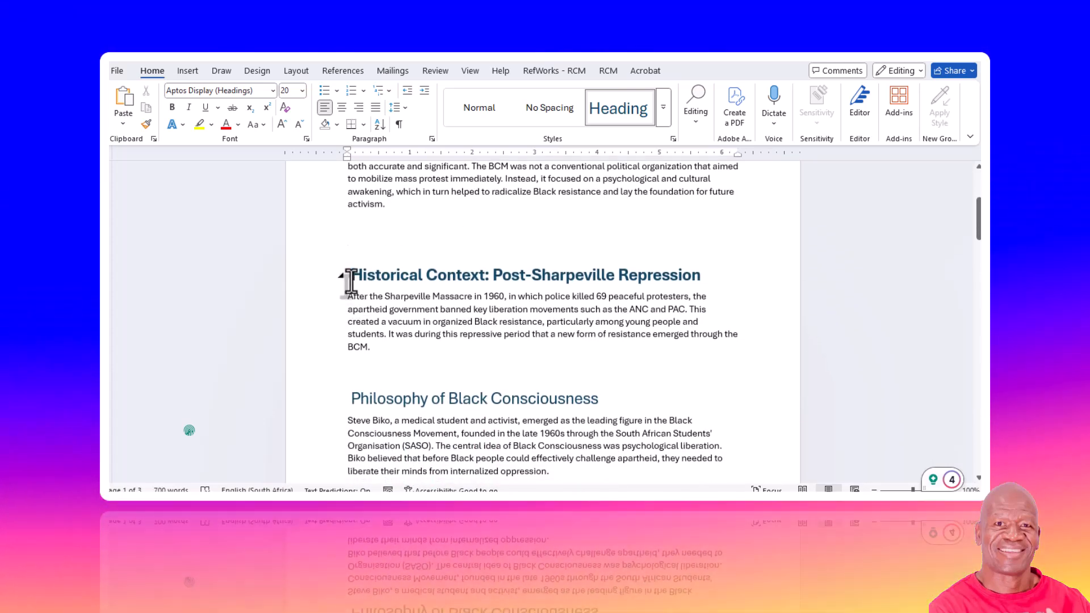
pyautogui.moveTo(349, 280); pyautogui.dragTo(684, 276)
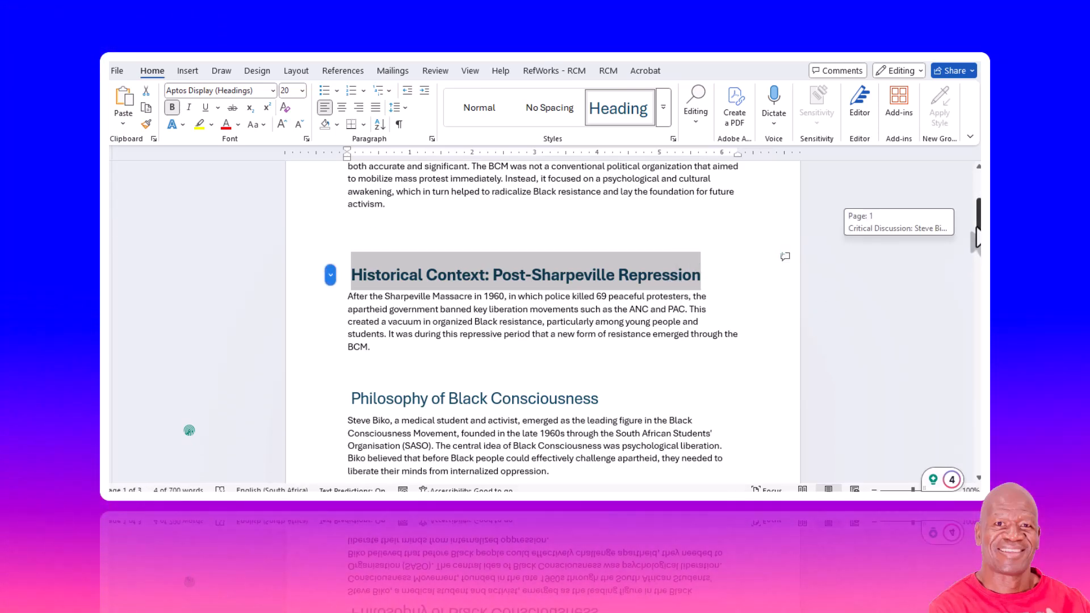
pyautogui.moveTo(976, 237); pyautogui.dragTo(977, 249)
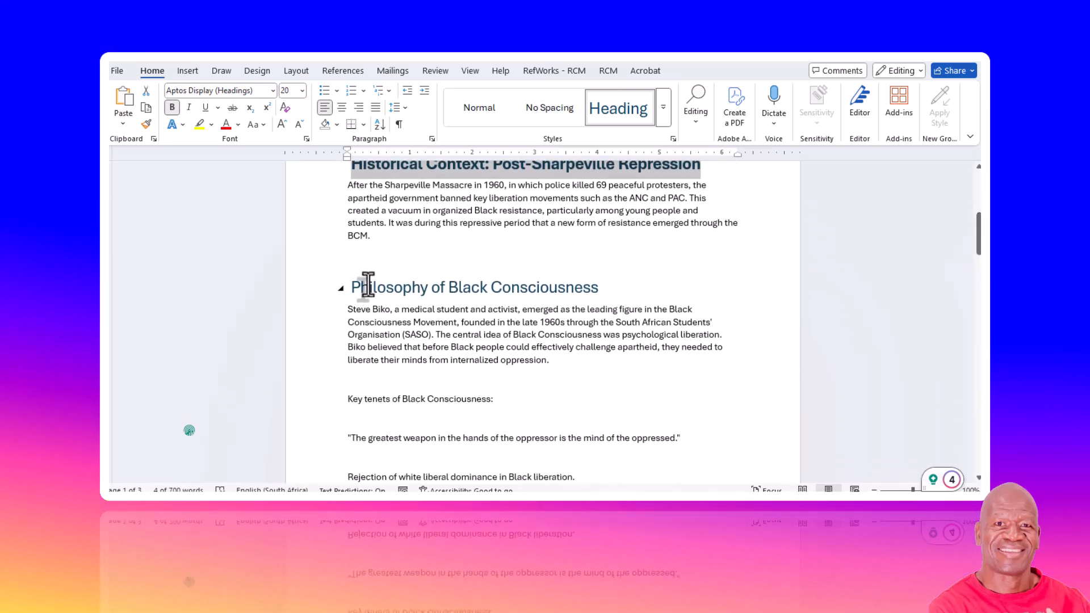
pyautogui.moveTo(363, 292); pyautogui.dragTo(601, 288)
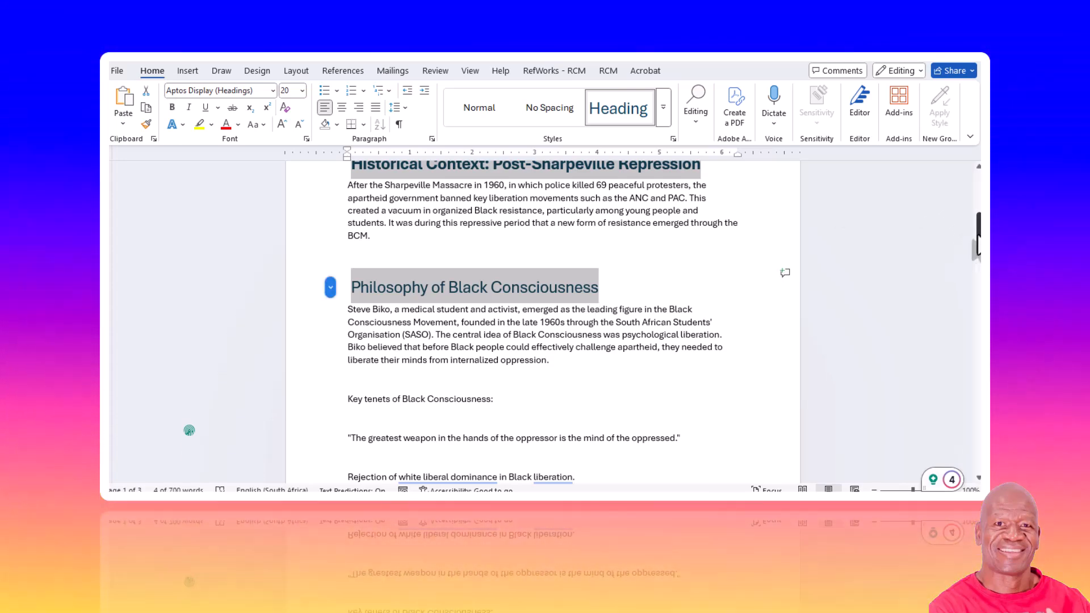
pyautogui.moveTo(978, 232); pyautogui.dragTo(971, 307)
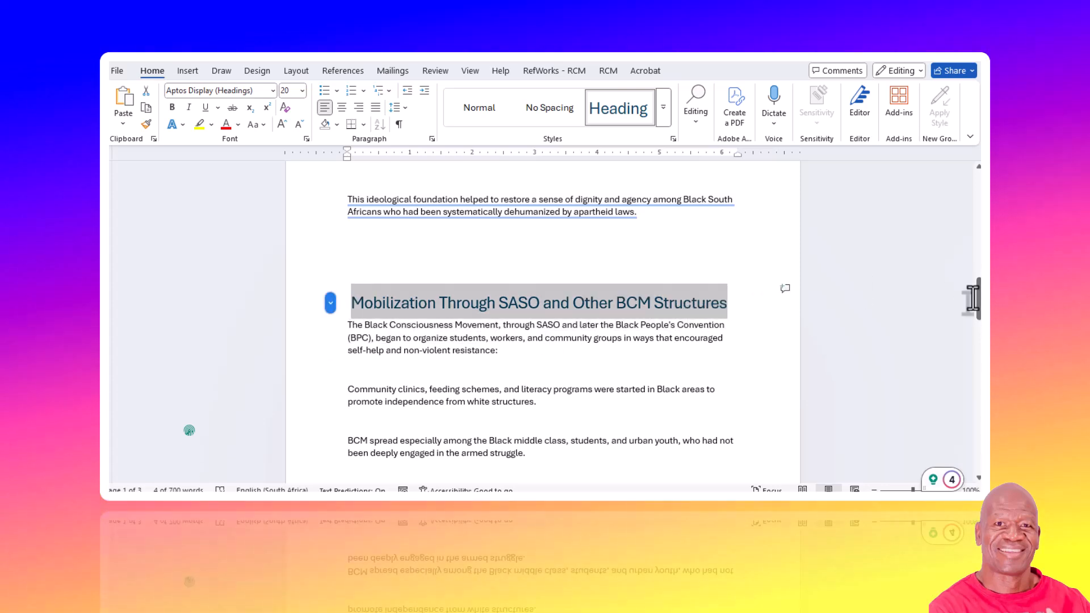
pyautogui.moveTo(977, 309); pyautogui.dragTo(977, 338)
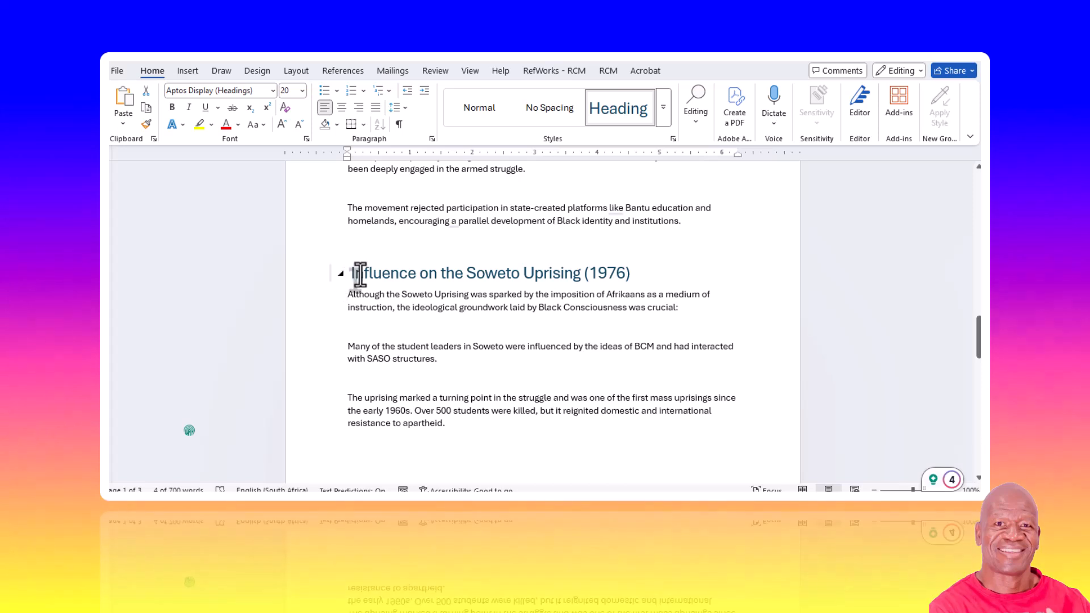
pyautogui.moveTo(590, 290); pyautogui.dragTo(653, 280)
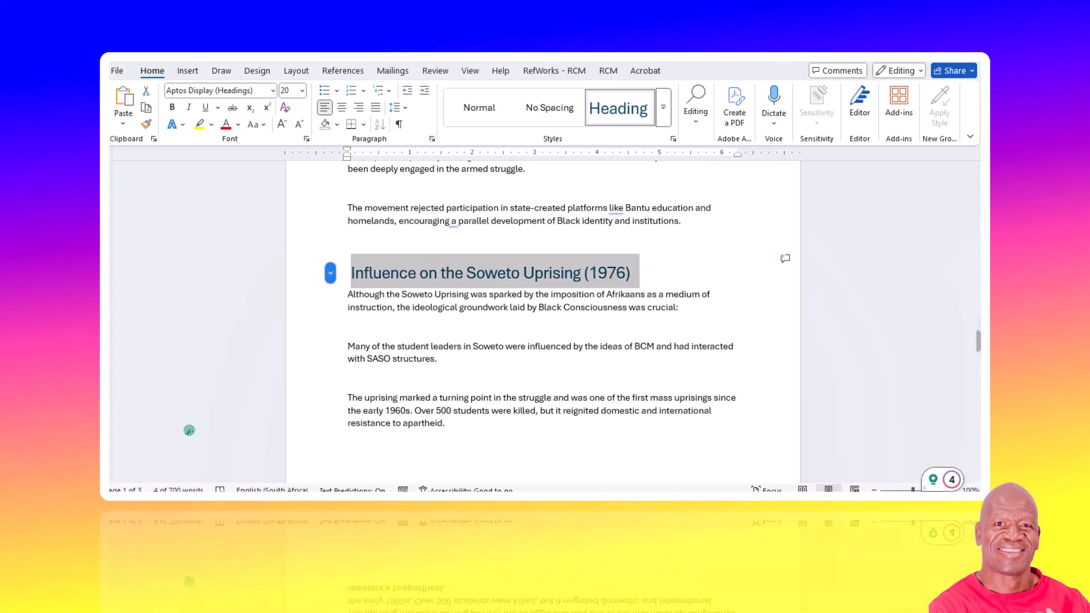
pyautogui.moveTo(977, 340); pyautogui.dragTo(977, 393)
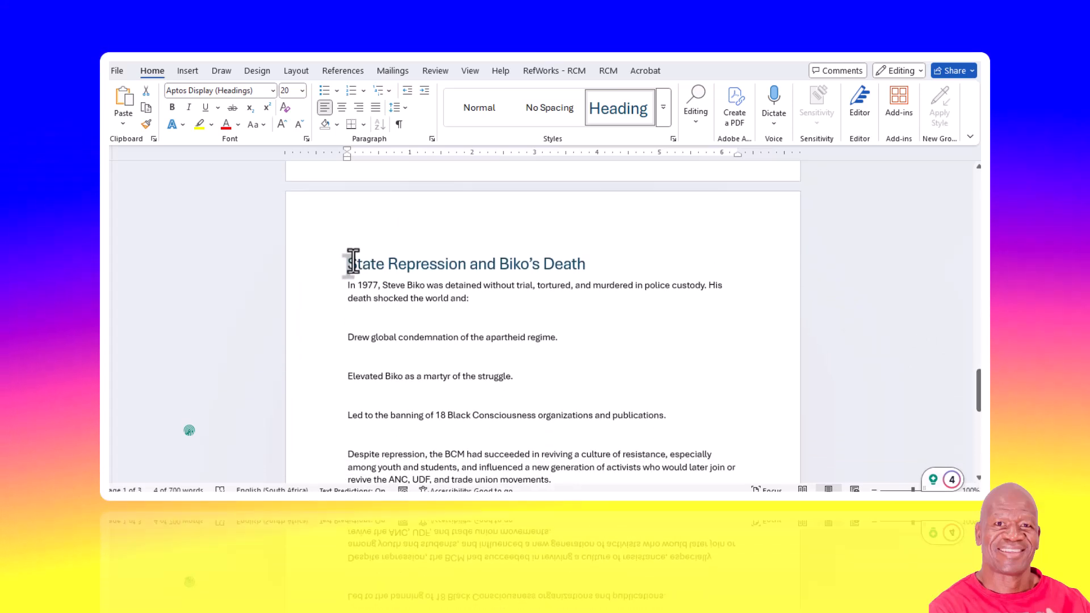
pyautogui.moveTo(344, 266); pyautogui.dragTo(590, 278)
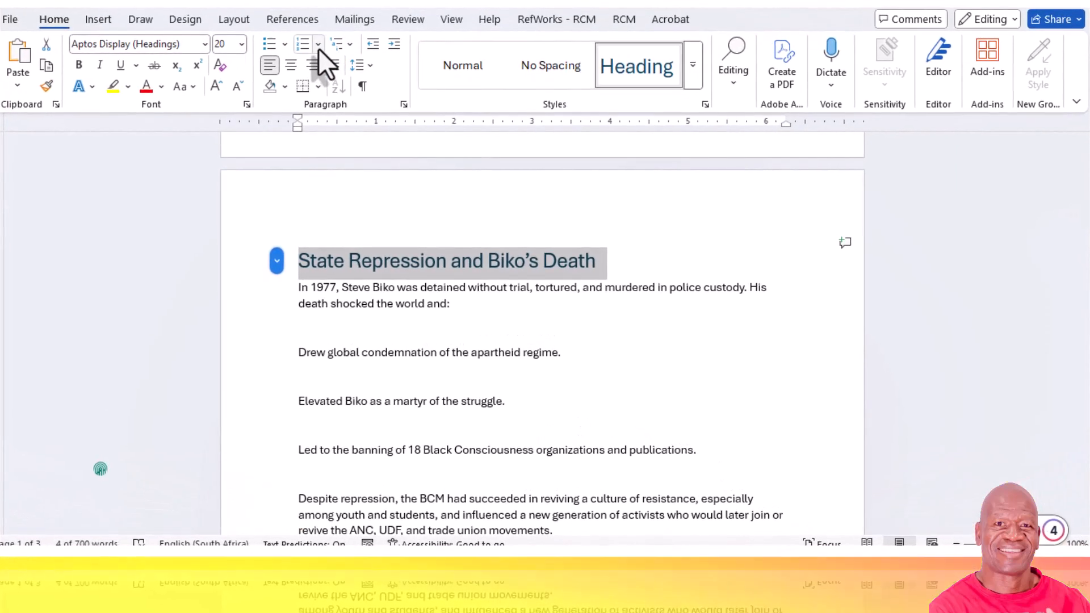
pyautogui.click(318, 47)
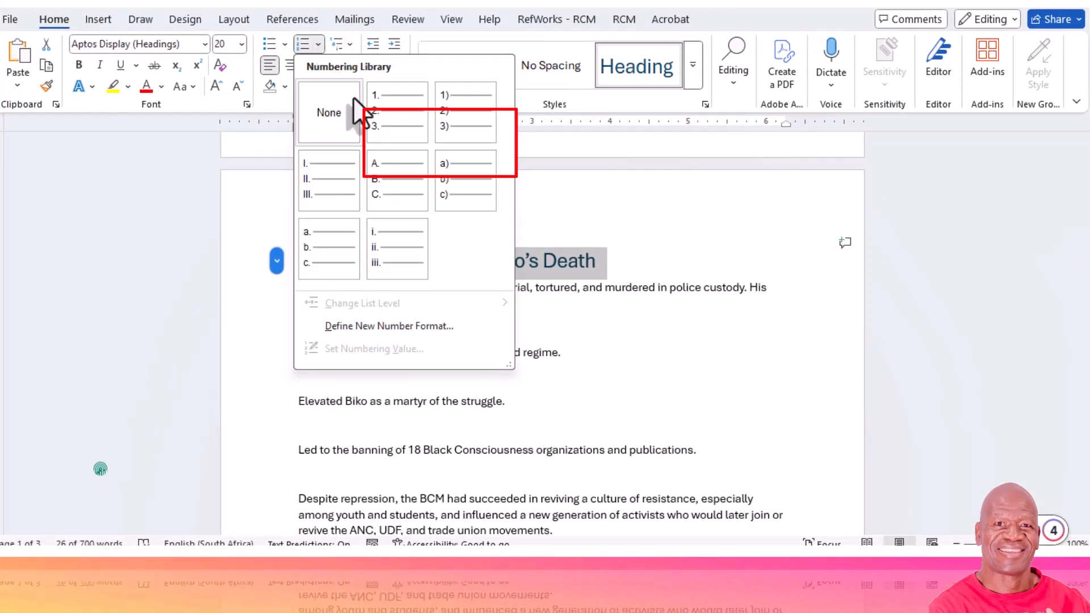
pyautogui.click(389, 114)
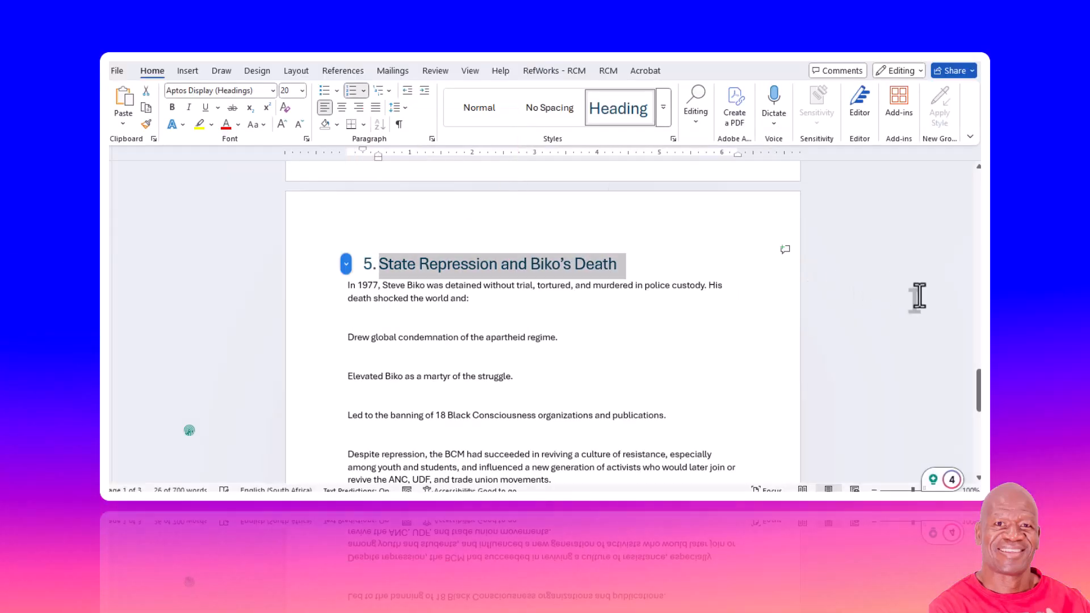
# - Decrease the indent of the numbered section headings from Historical Context through Influence on the Soweto Uprising so they align with the body text
pyautogui.moveTo(978, 391); pyautogui.dragTo(978, 215)
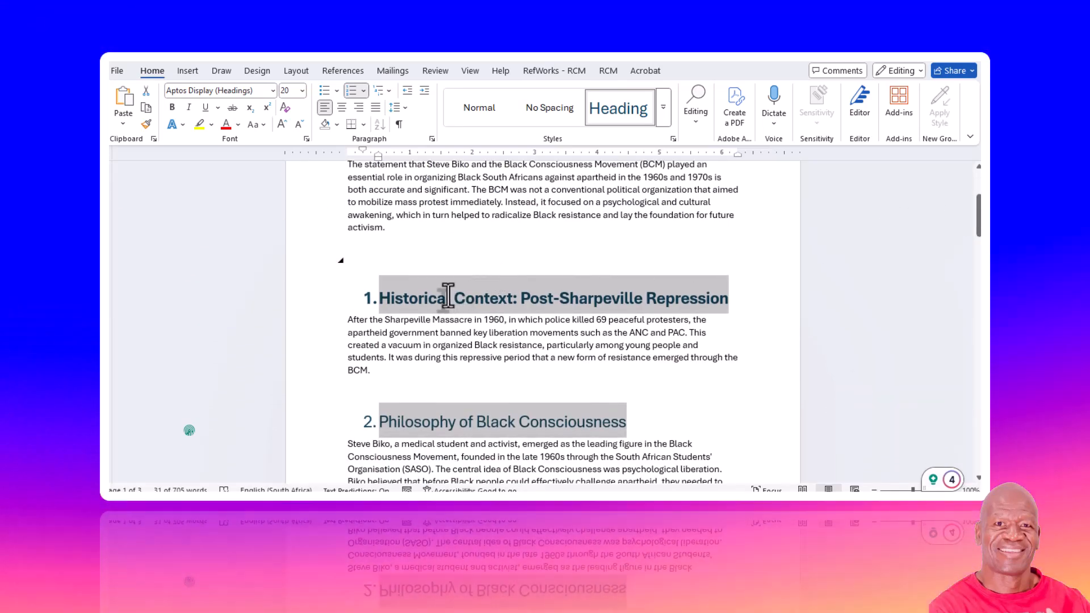
pyautogui.click(369, 299)
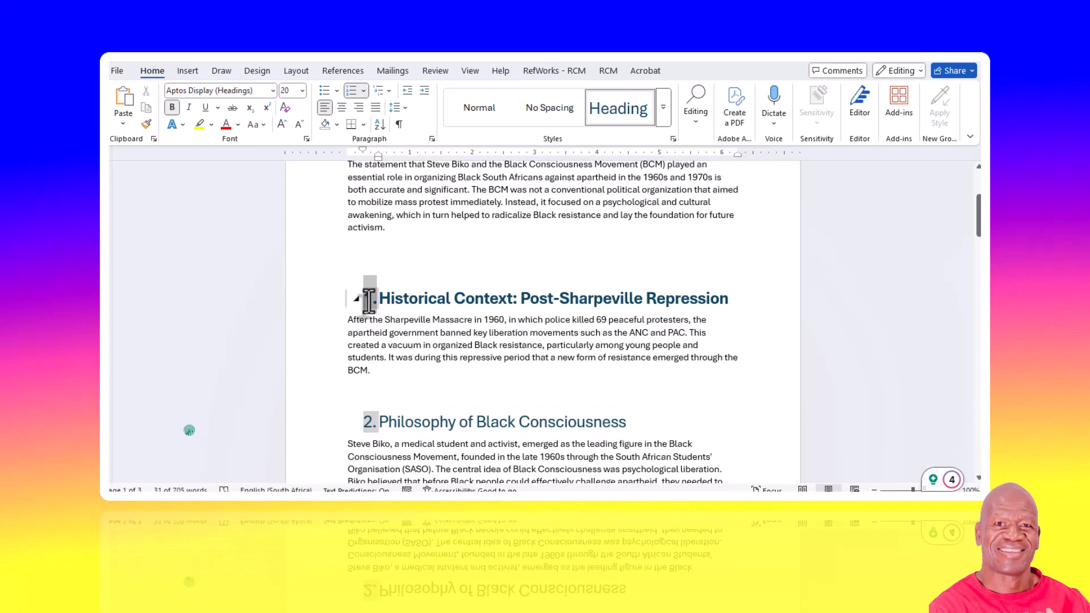
pyautogui.click(406, 93)
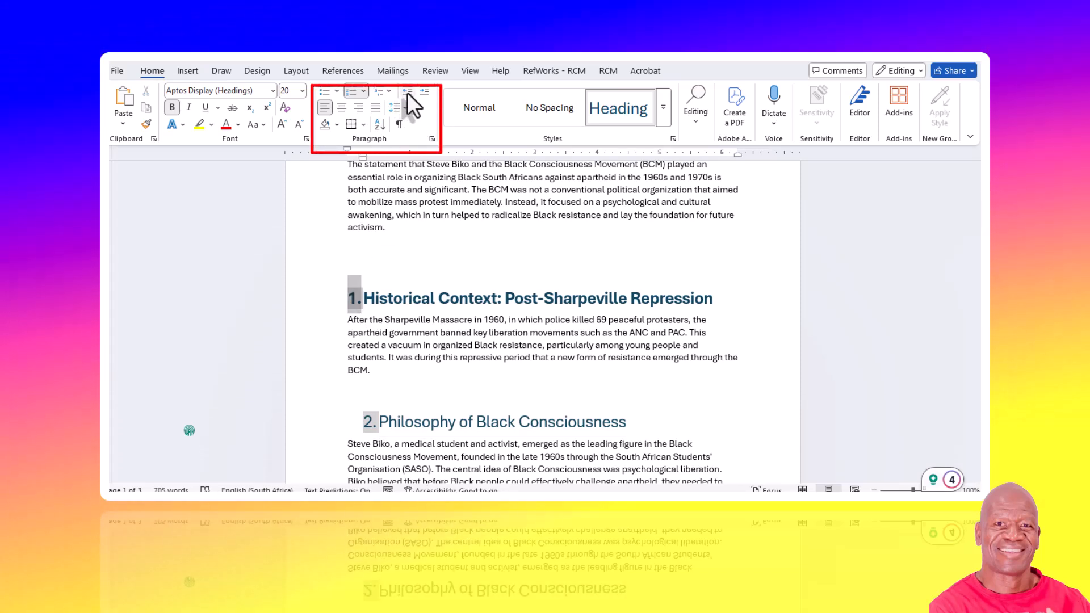
pyautogui.click(370, 426)
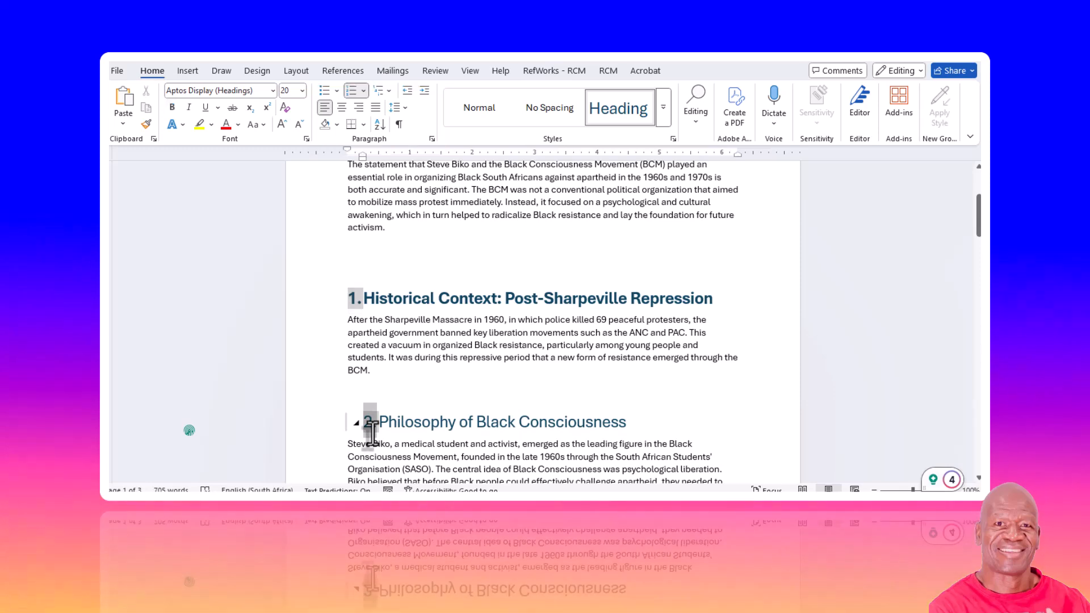
pyautogui.click(406, 92)
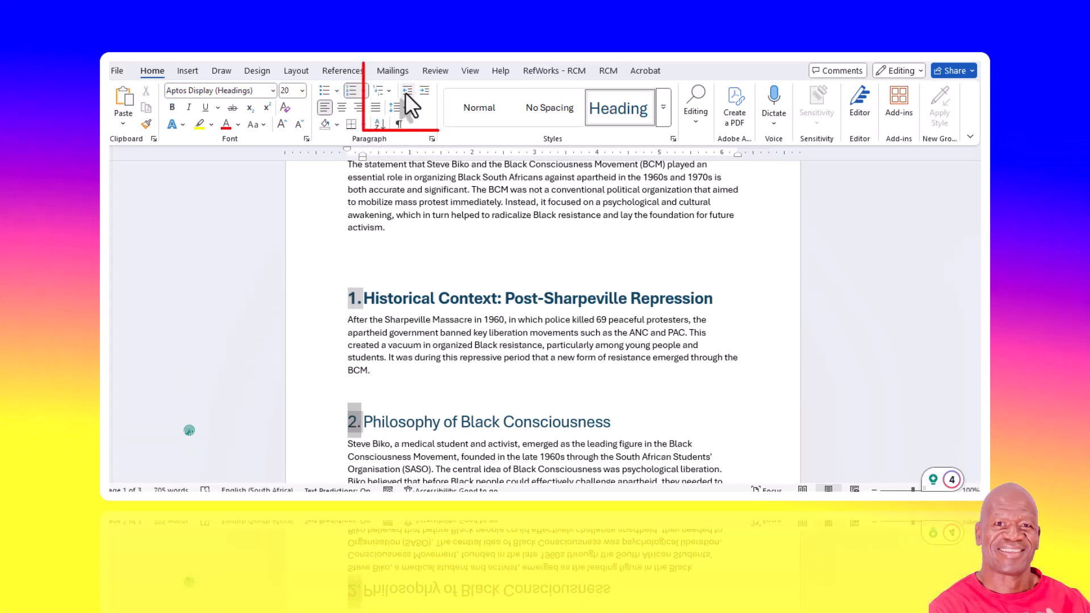
pyautogui.moveTo(977, 223); pyautogui.dragTo(977, 343)
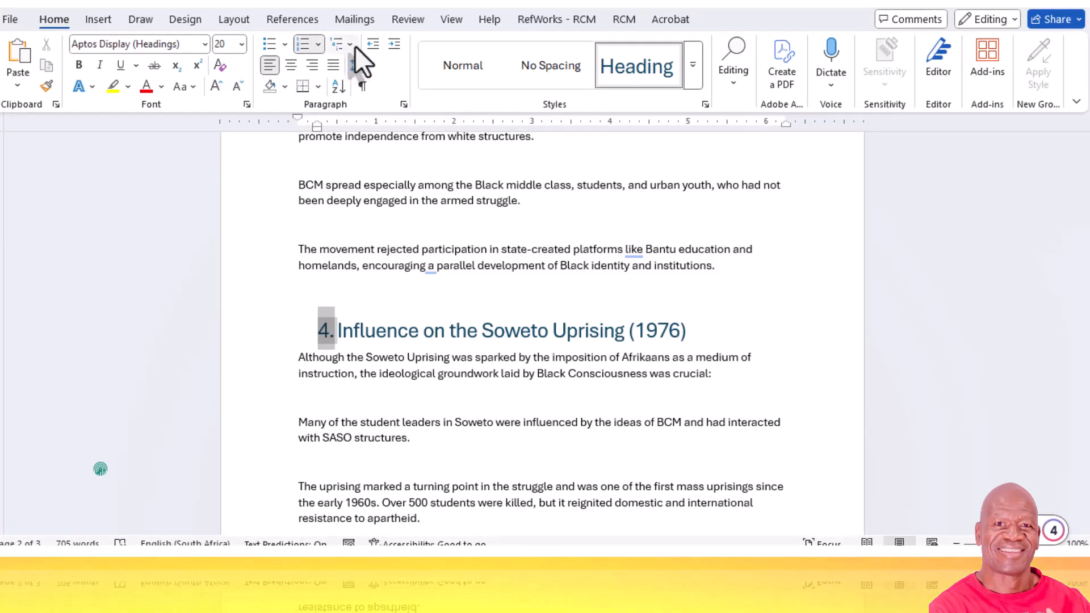
pyautogui.click(371, 46)
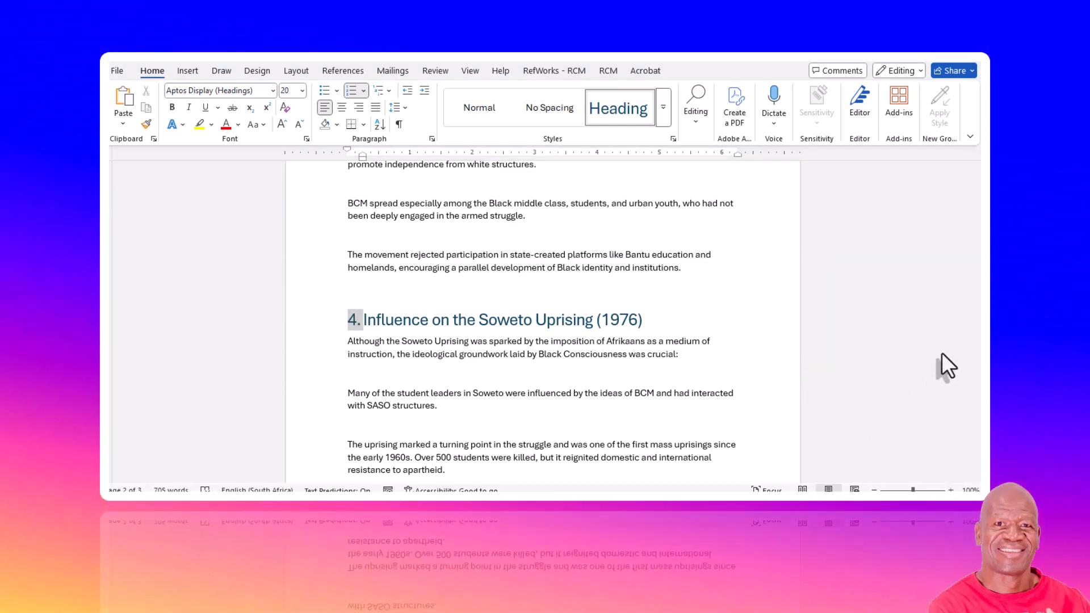
# - Insert the built-in Filigree cover page at the start of the essay
pyautogui.scroll(15, 928, 349)
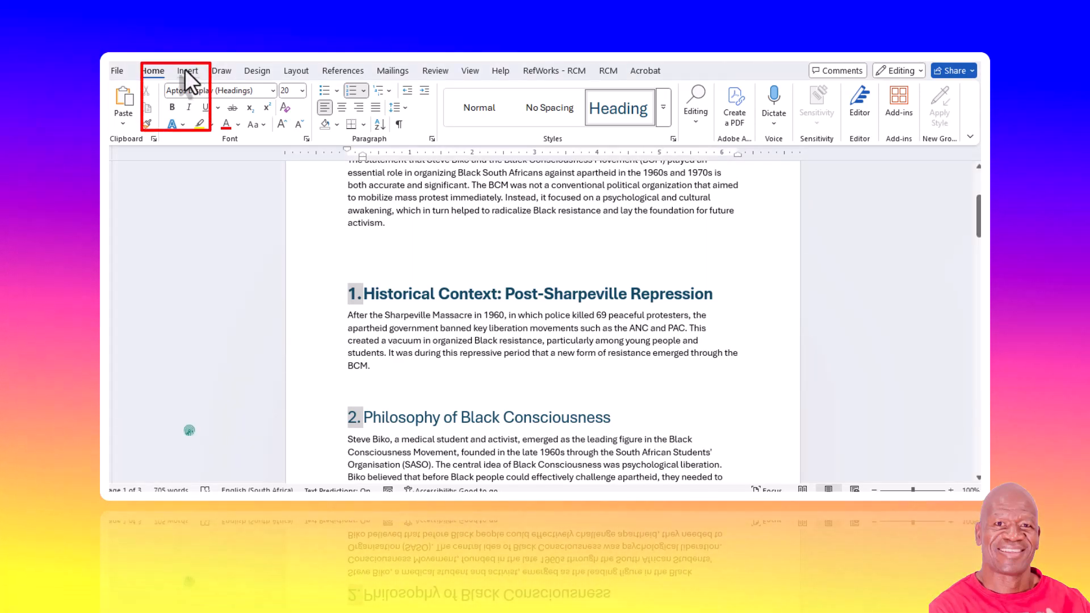
pyautogui.click(187, 70)
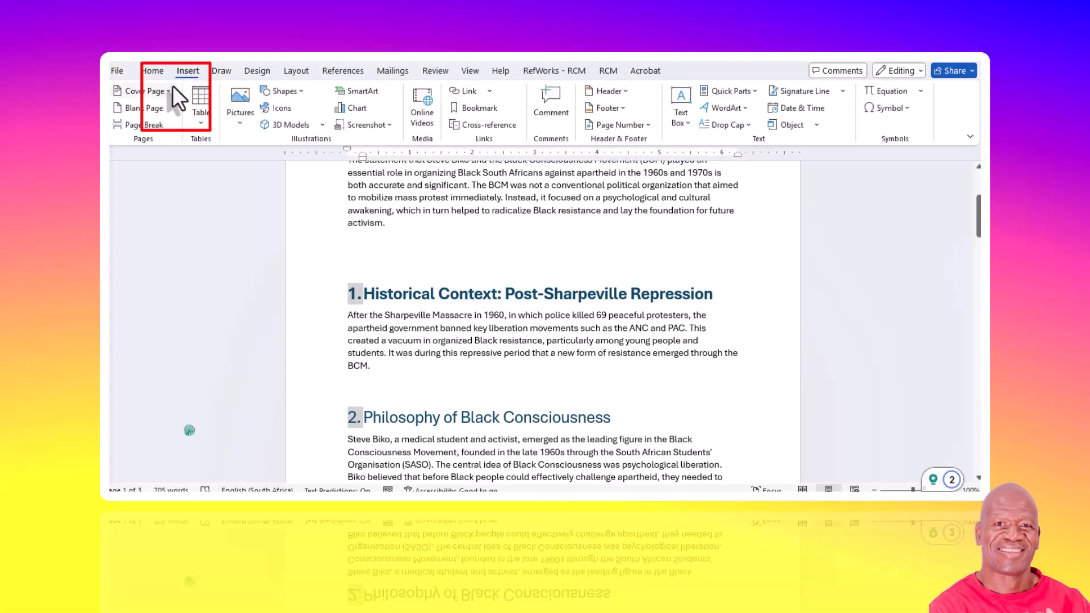
pyautogui.click(139, 91)
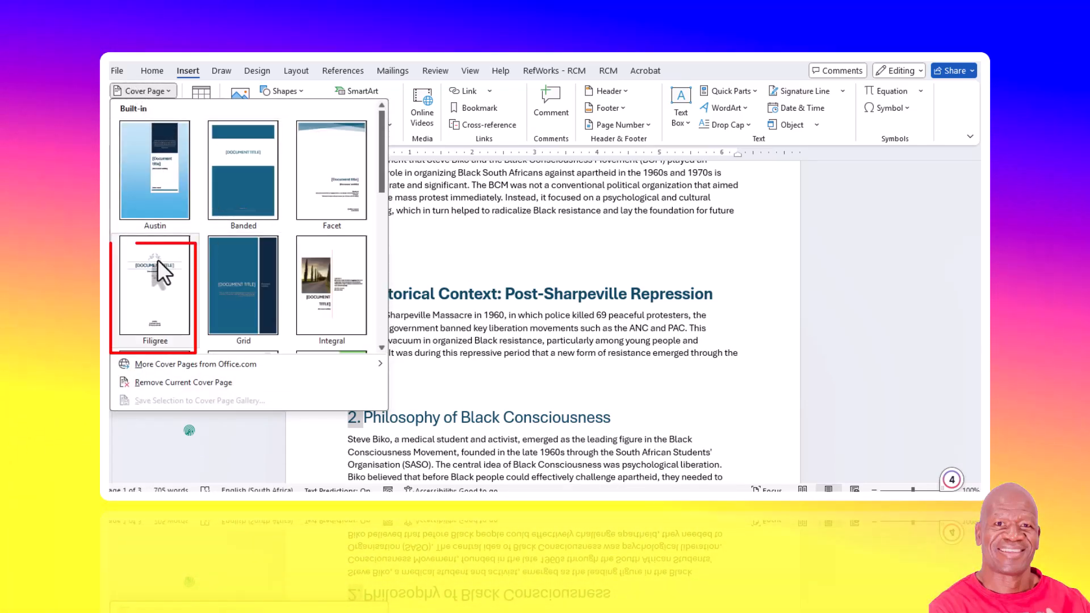
pyautogui.click(158, 261)
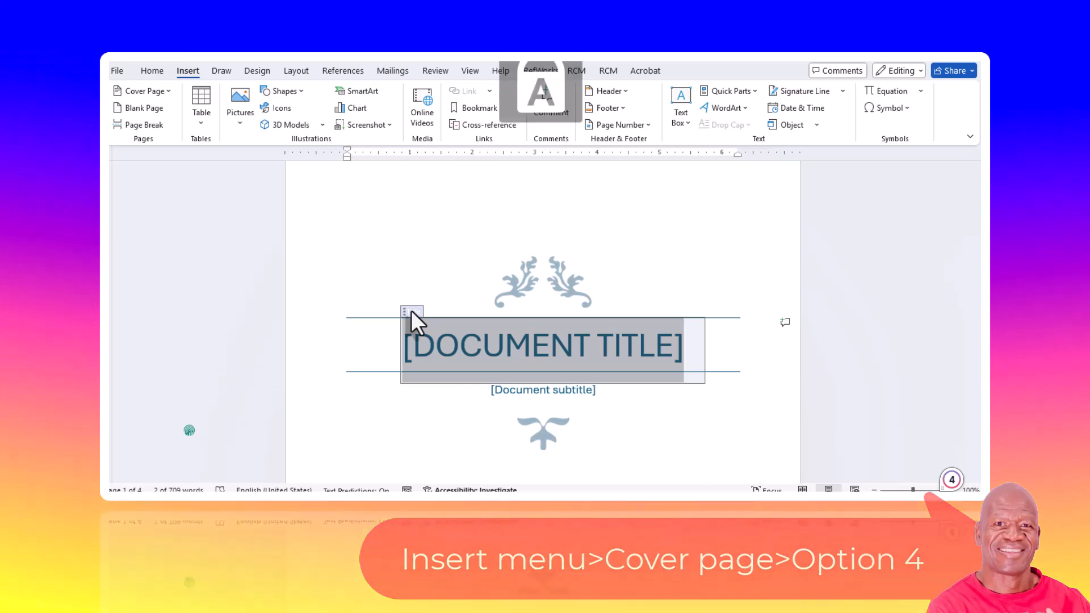
# - Fill in the cover page with the title HISTORY ESSAY and the subtitle GRADE 12
pyautogui.write('HISTORY ')
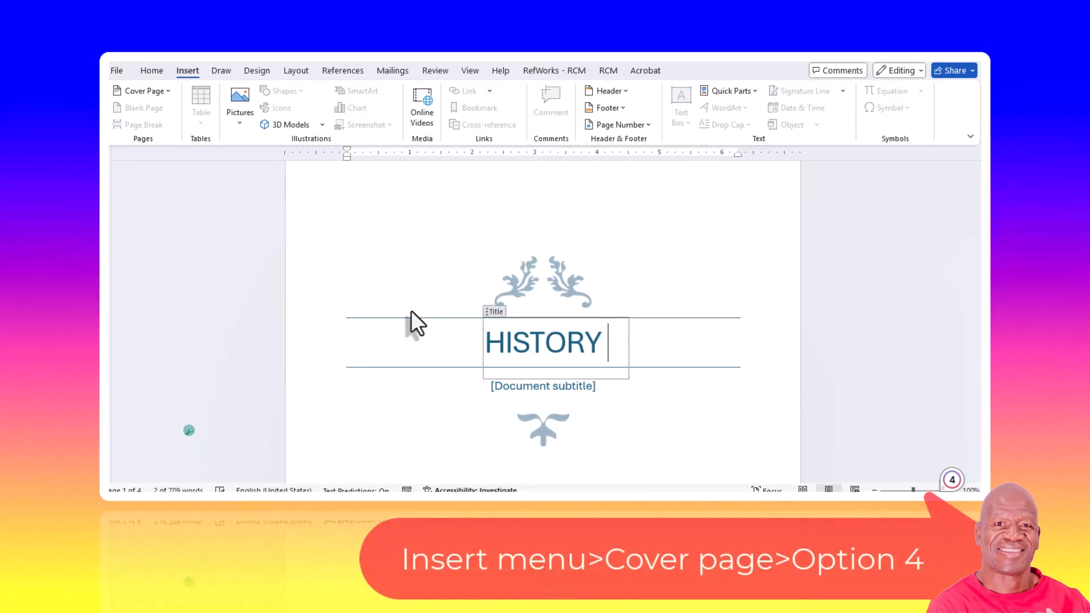
pyautogui.write('S')
pyautogui.press('BackSpace')
pyautogui.write('E')
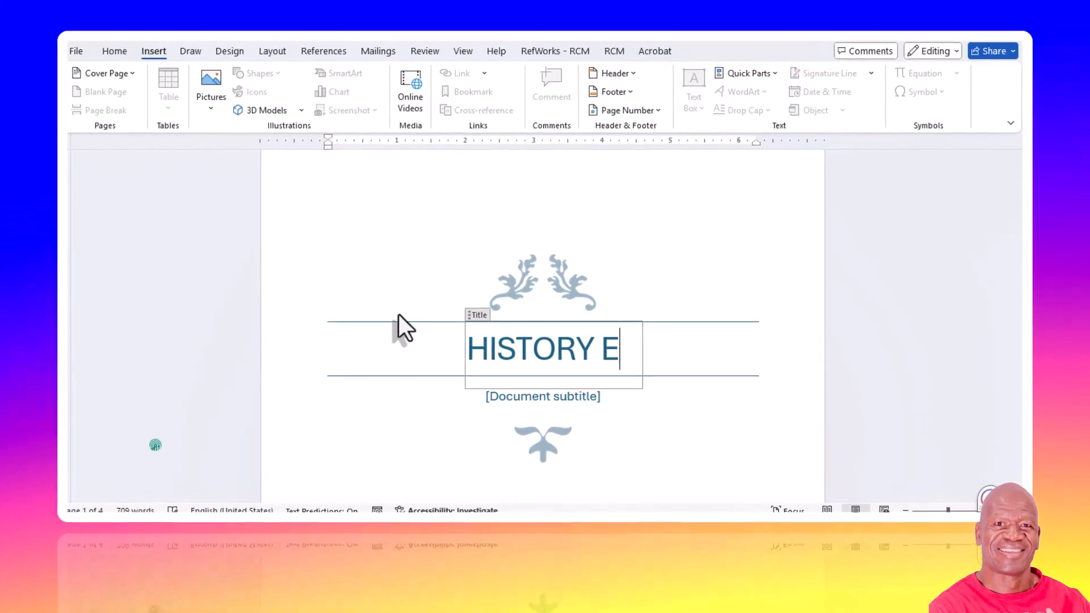
pyautogui.write('SSA')
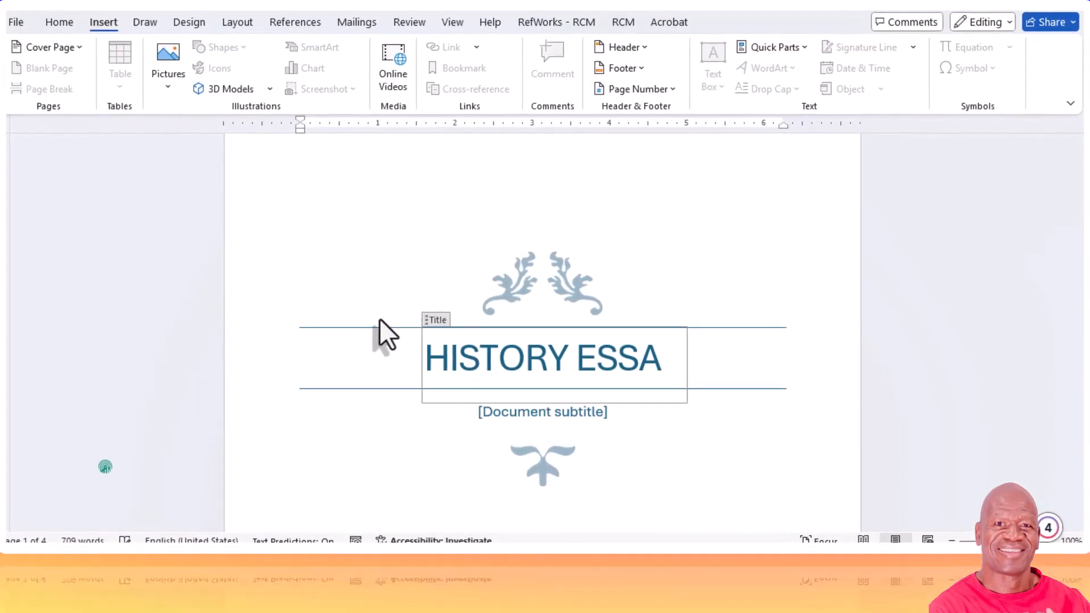
pyautogui.write('Y')
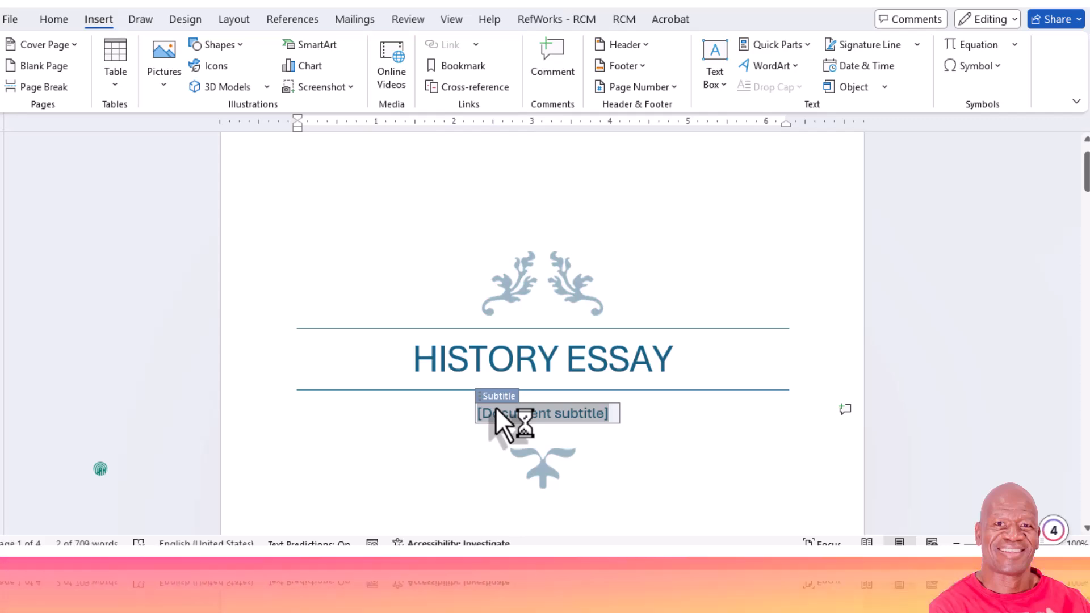
pyautogui.write('GR')
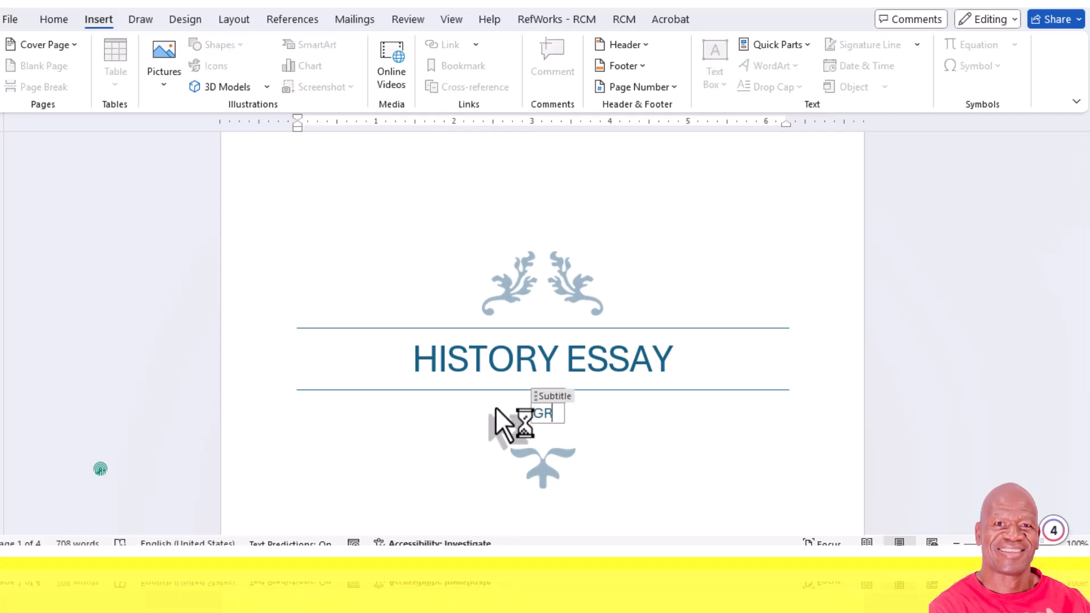
pyautogui.write('ADE 12')
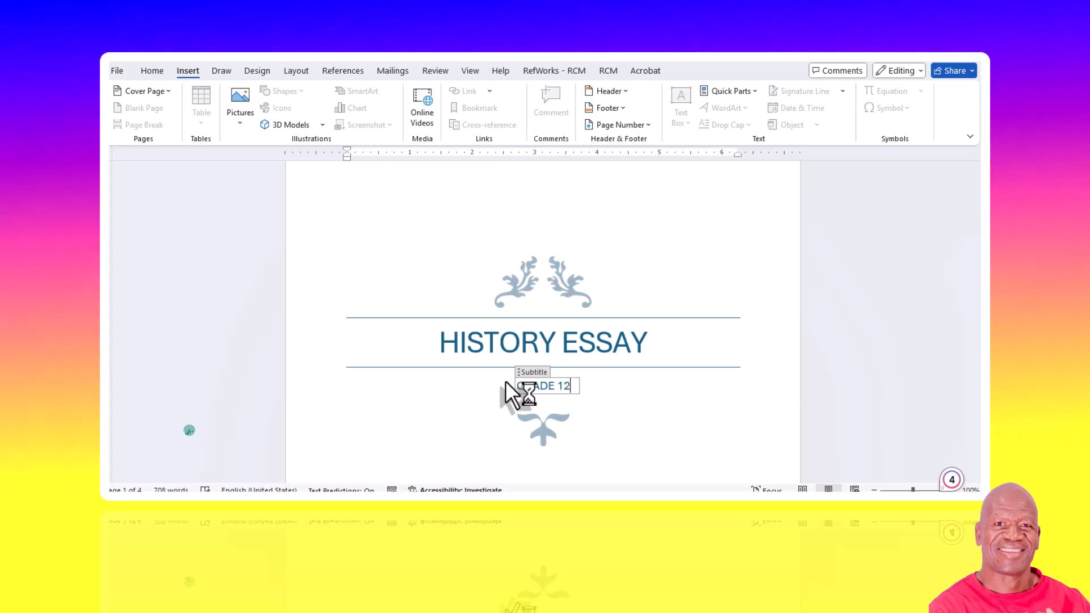
# - Set the cover page date to July 26, 2025
pyautogui.scroll(-2, 489, 357)
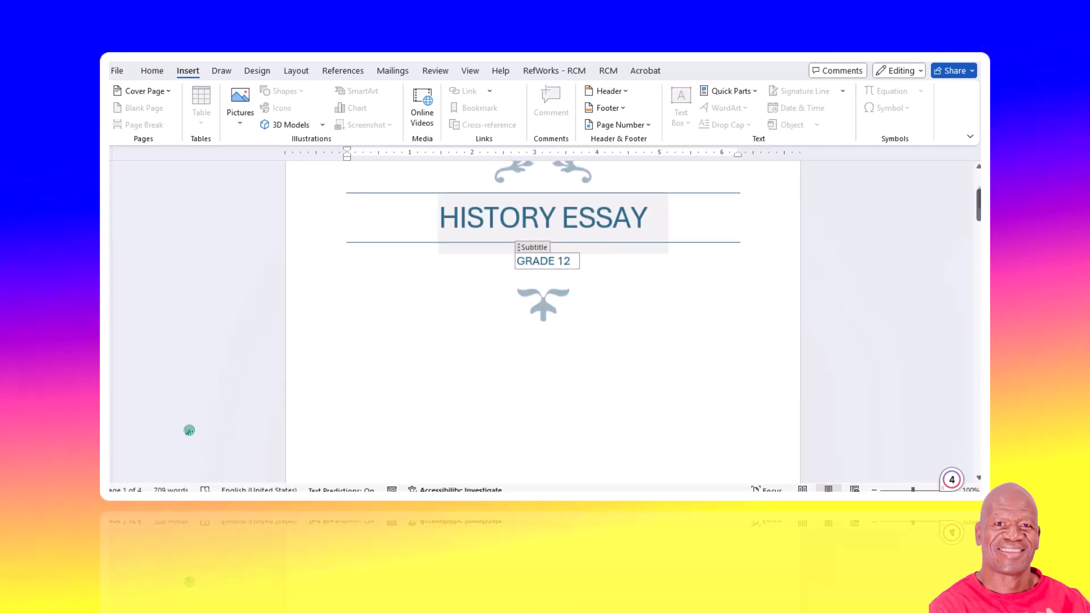
pyautogui.moveTo(979, 206); pyautogui.dragTo(978, 241)
pyautogui.click(542, 299)
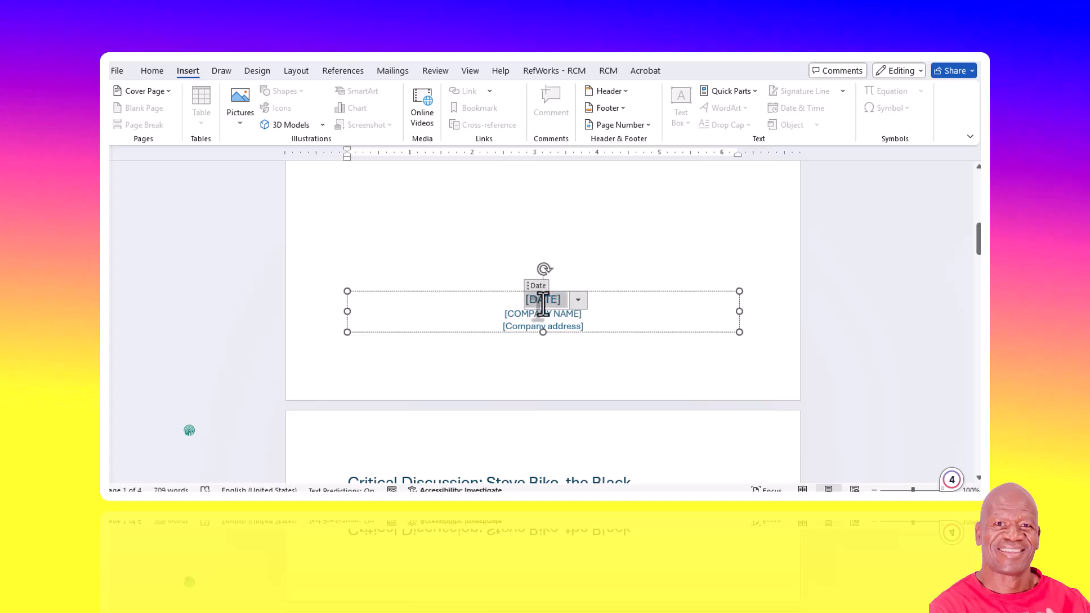
pyautogui.click(578, 299)
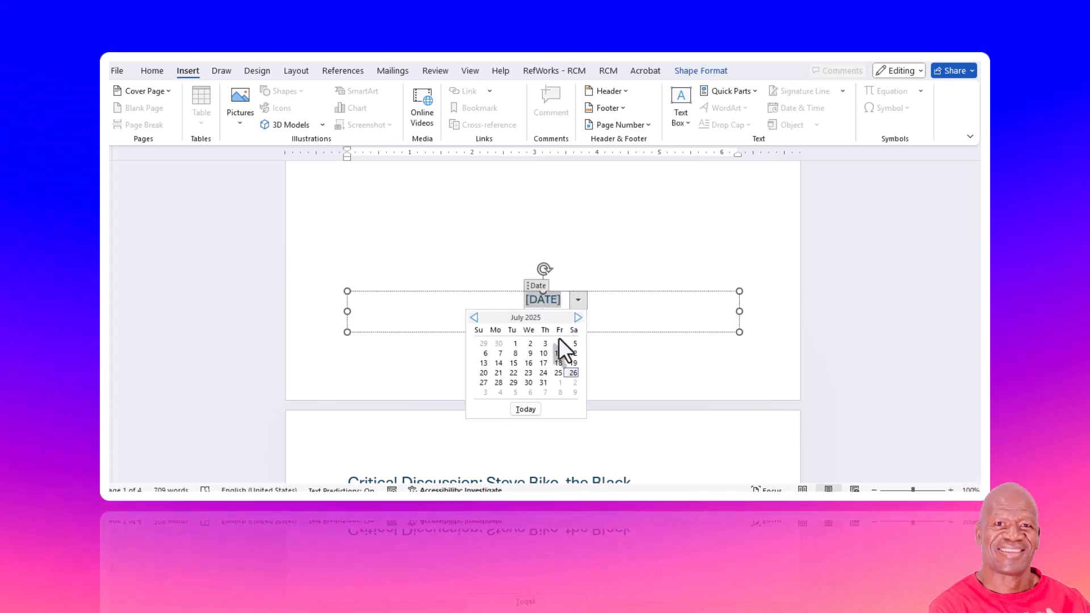
pyautogui.click(572, 373)
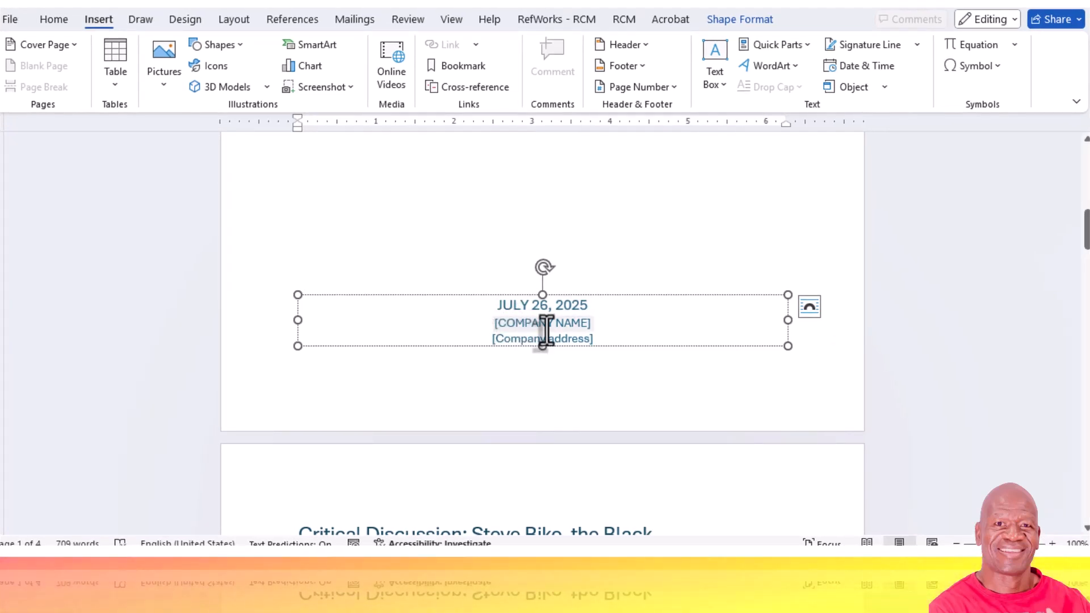
# - Replace the cover page's company name and company address placeholders with the author's first name and surname
pyautogui.click(583, 327)
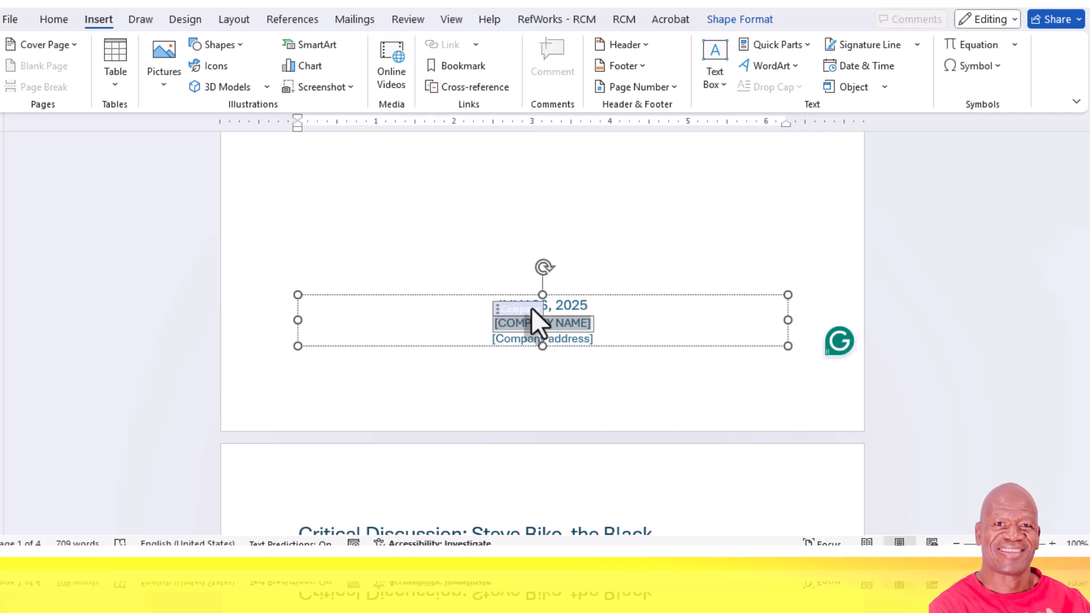
pyautogui.press('Delete')
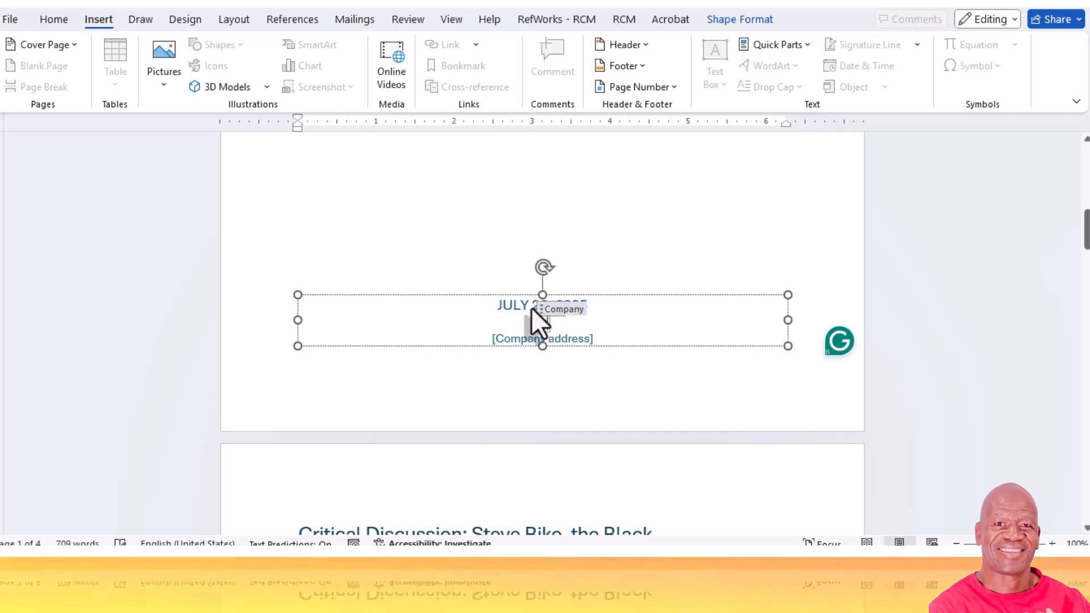
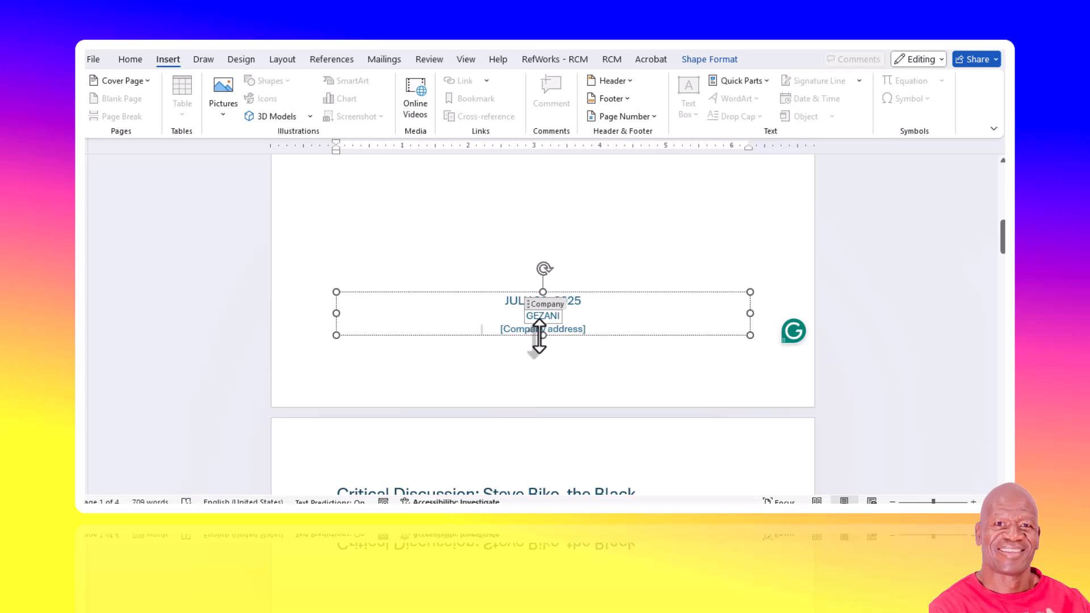
pyautogui.press('Escape')
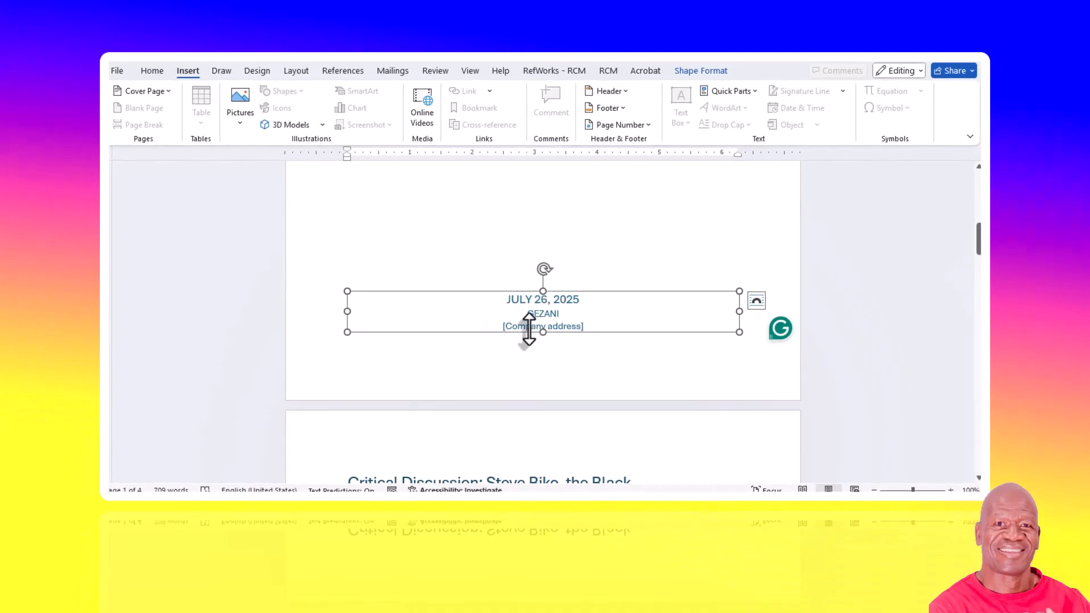
pyautogui.click(508, 327)
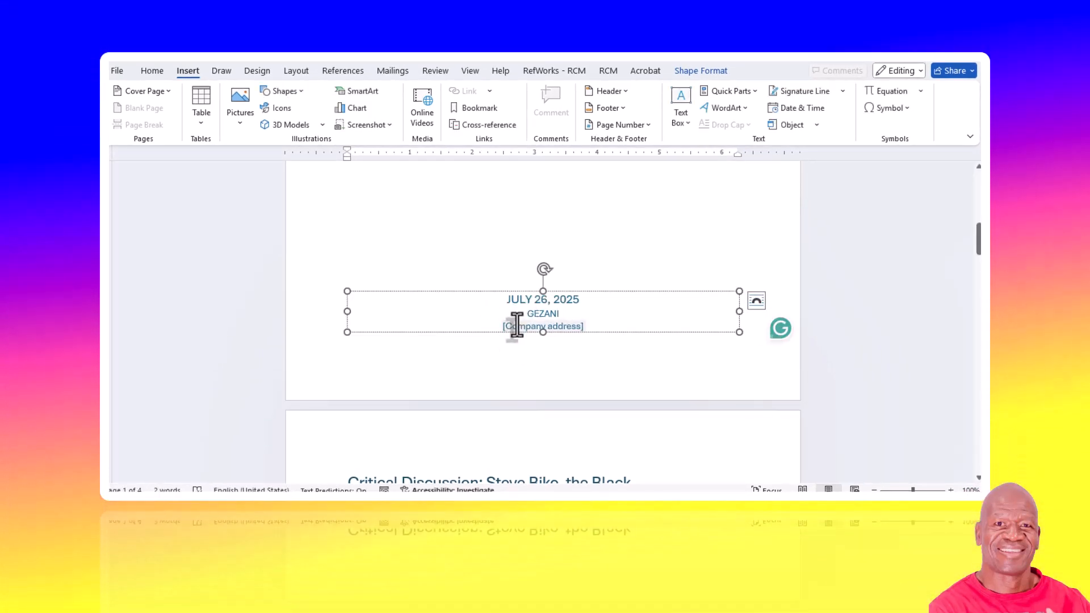
pyautogui.click(514, 325)
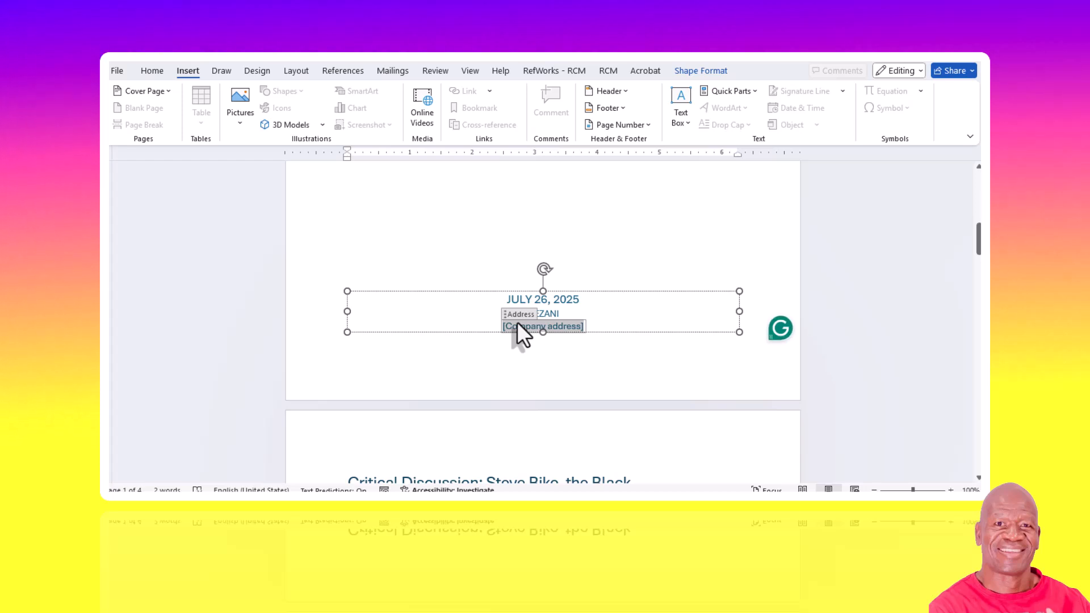
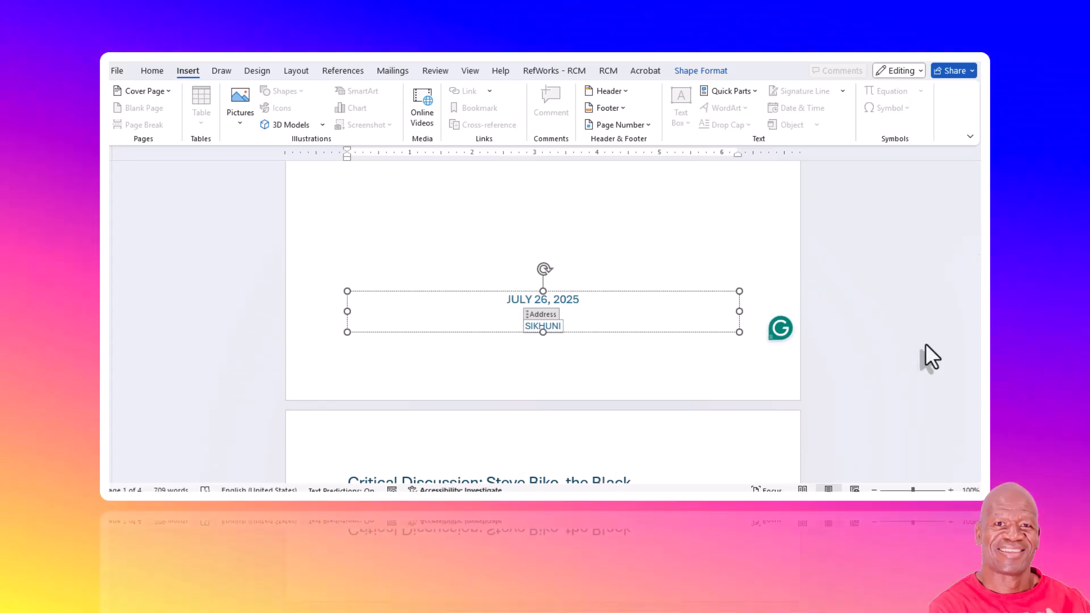
pyautogui.click(925, 343)
# - Insert page numbers at the bottom of the pages in the Accent Bar 1 format, and return to the body text
pyautogui.moveTo(979, 239); pyautogui.dragTo(938, 215)
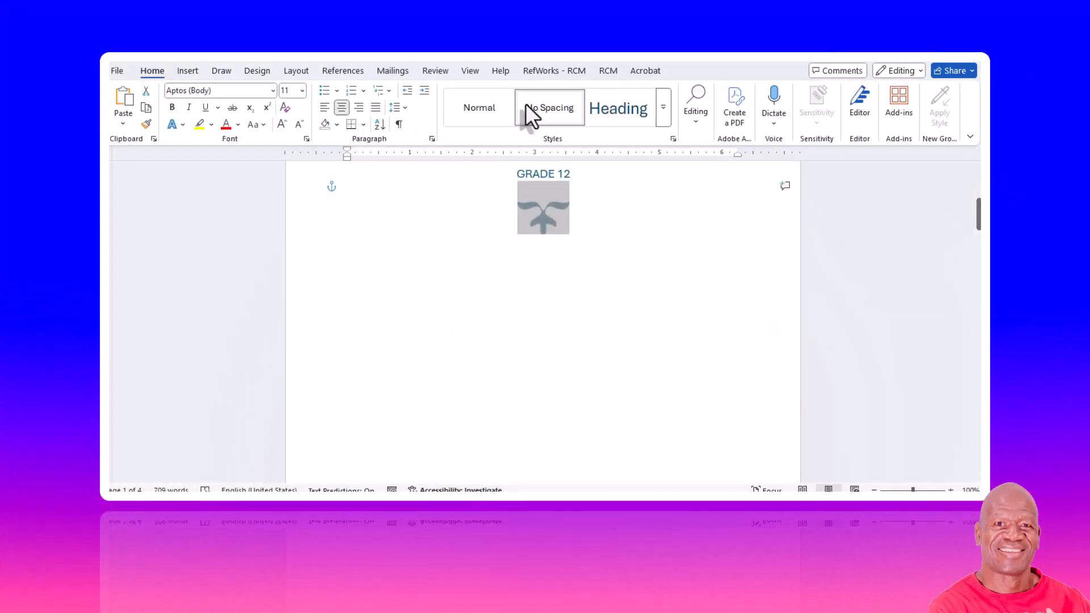
pyautogui.click(187, 71)
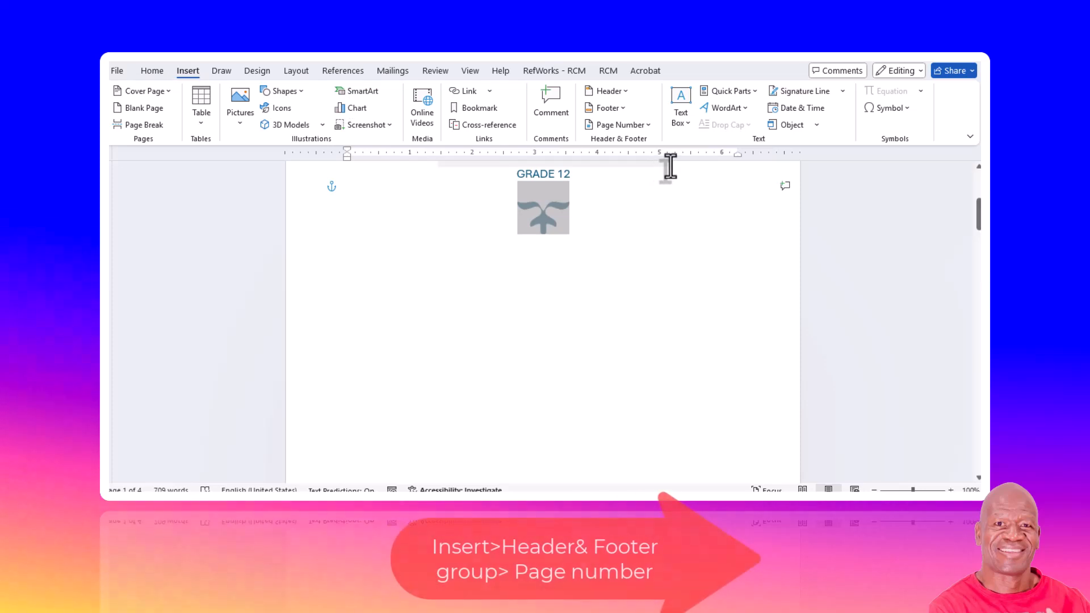
pyautogui.click(649, 126)
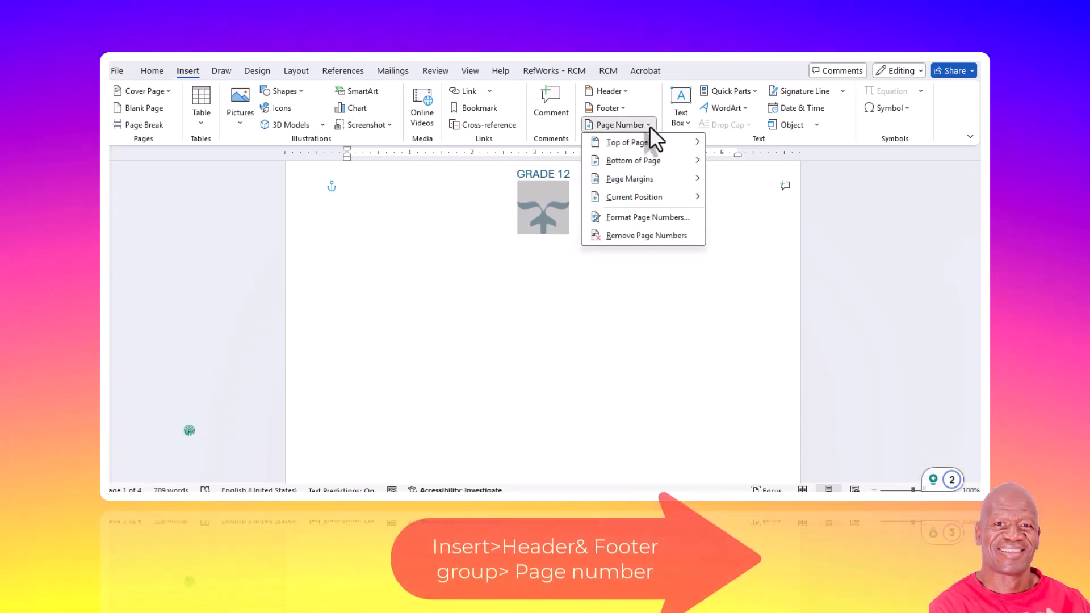
pyautogui.moveTo(658, 183)
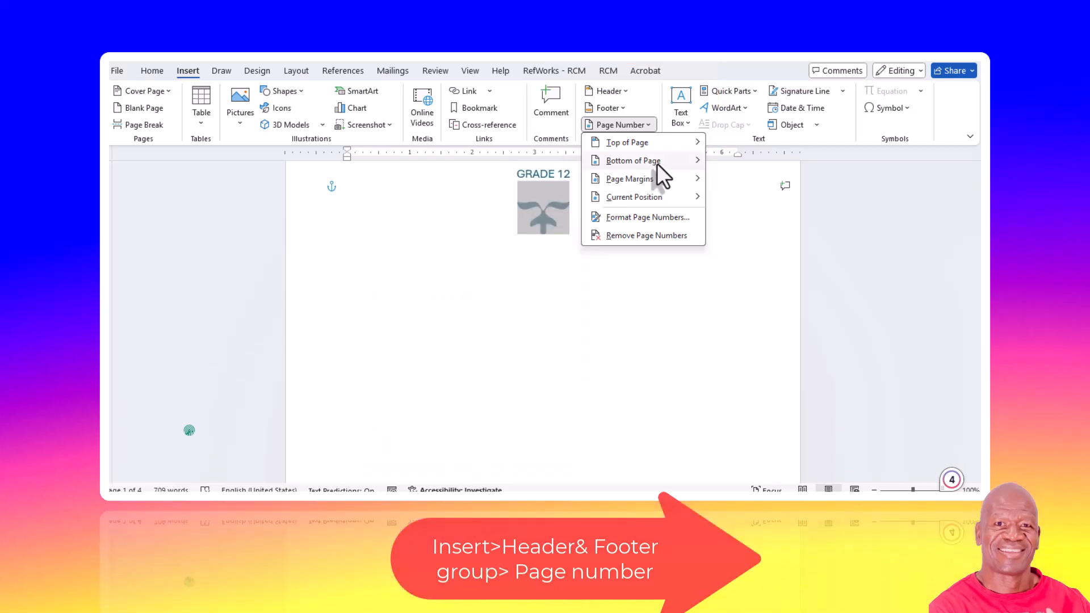
pyautogui.moveTo(657, 163)
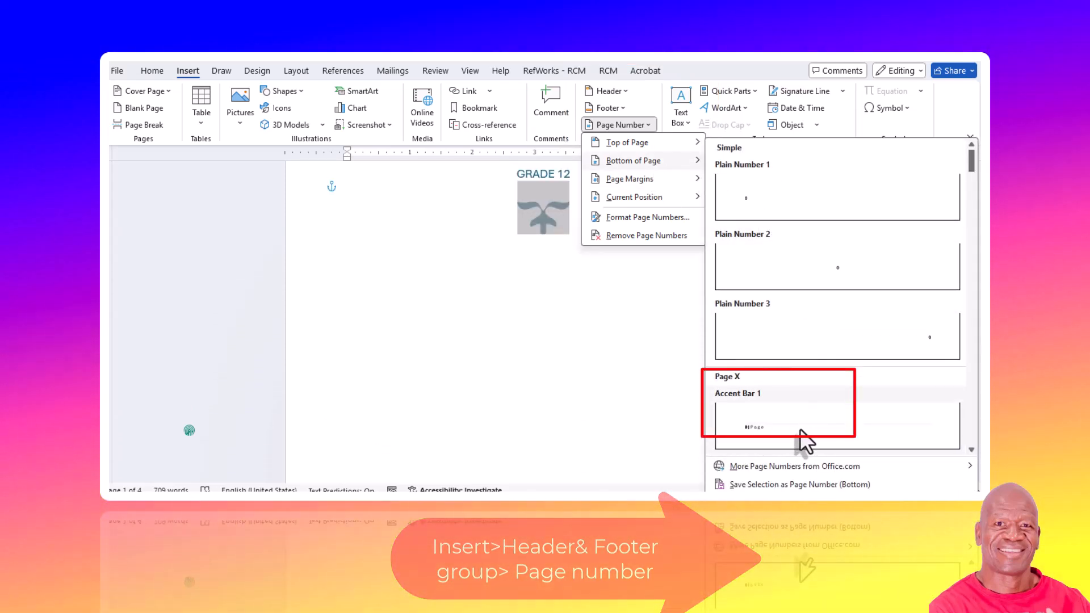
pyautogui.click(800, 430)
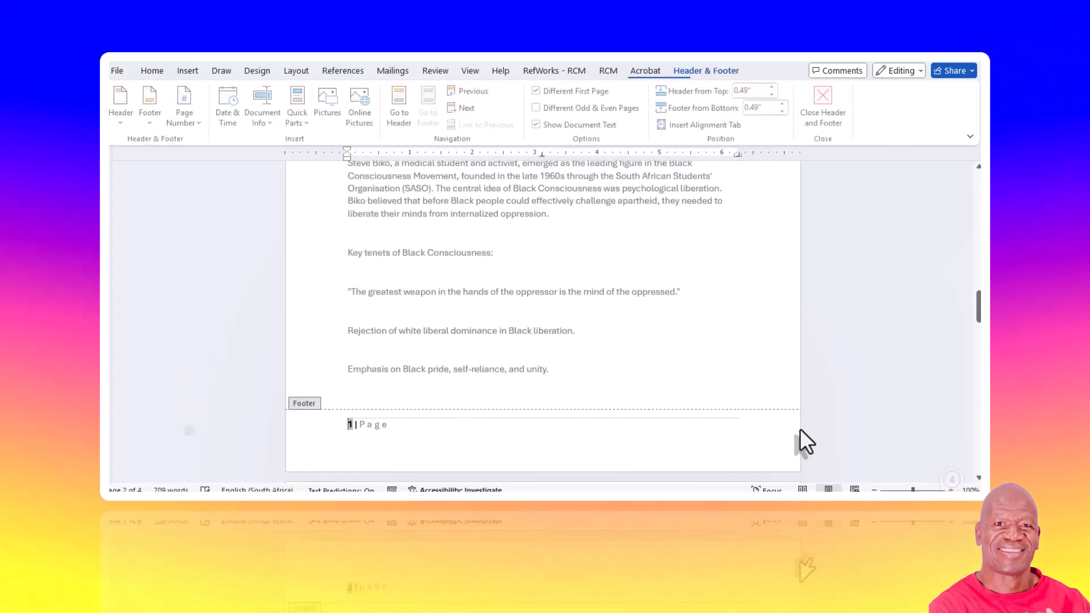
pyautogui.scroll(-4, 817, 415)
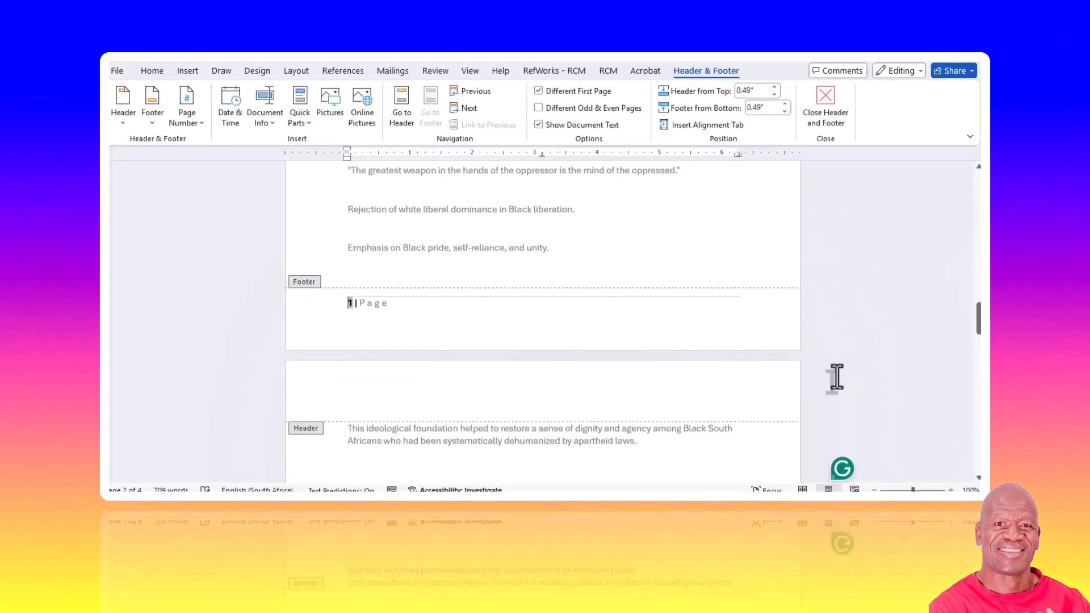
pyautogui.scroll(-4, 812, 385)
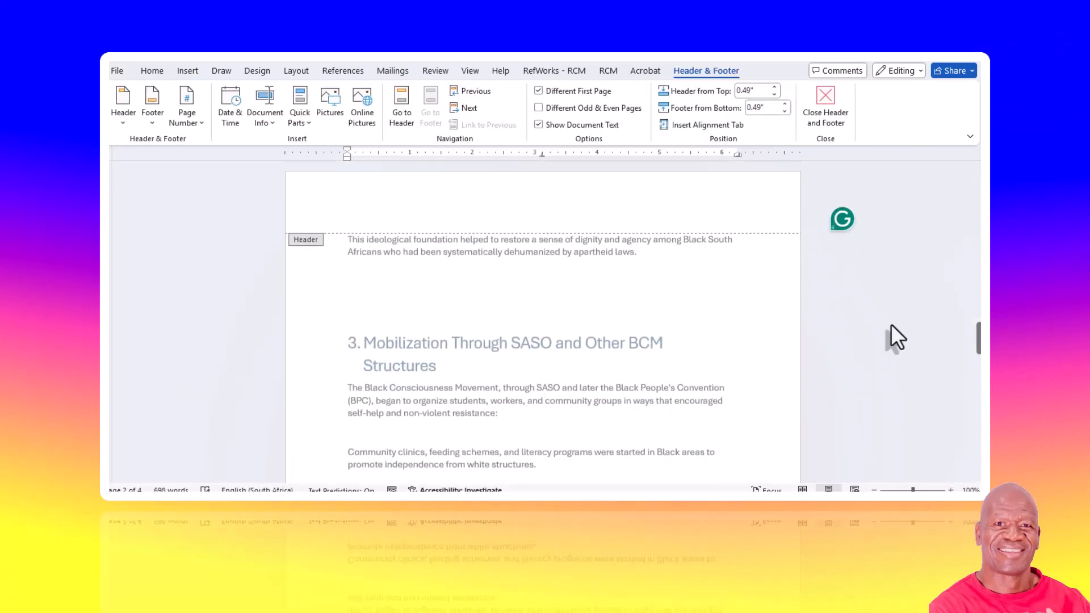
pyautogui.scroll(-3, 914, 318)
pyautogui.scroll(-3, 900, 329)
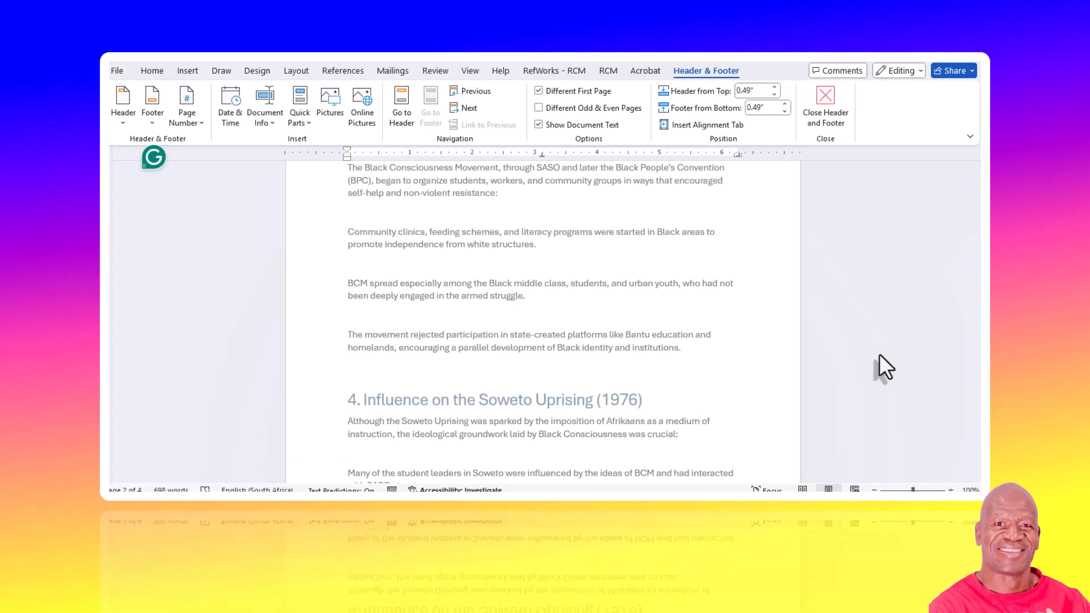
pyautogui.scroll(1, 822, 405)
pyautogui.scroll(-8, 819, 408)
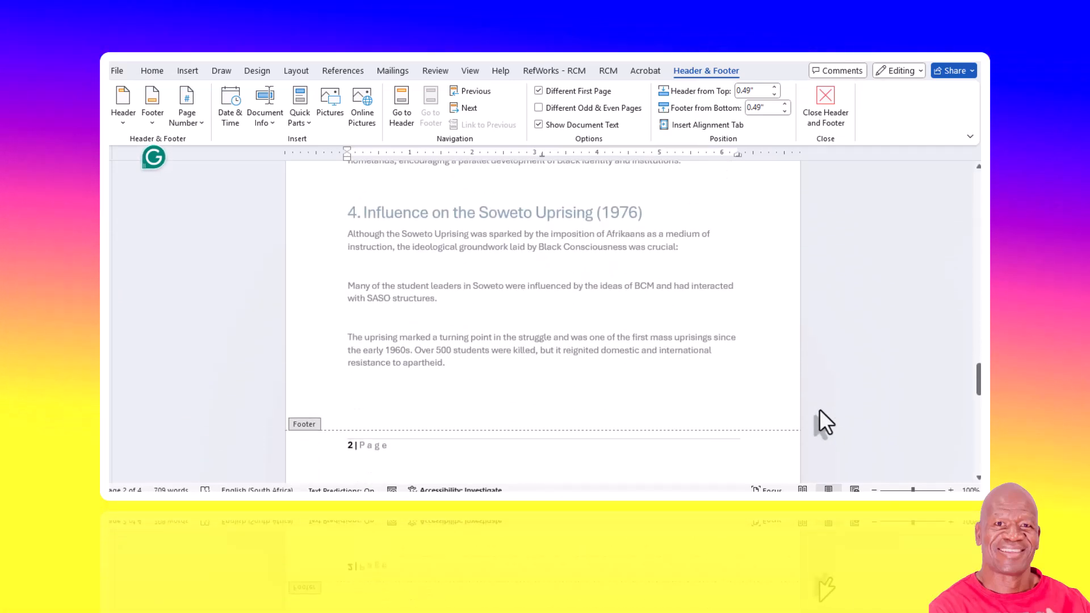
pyautogui.click(820, 96)
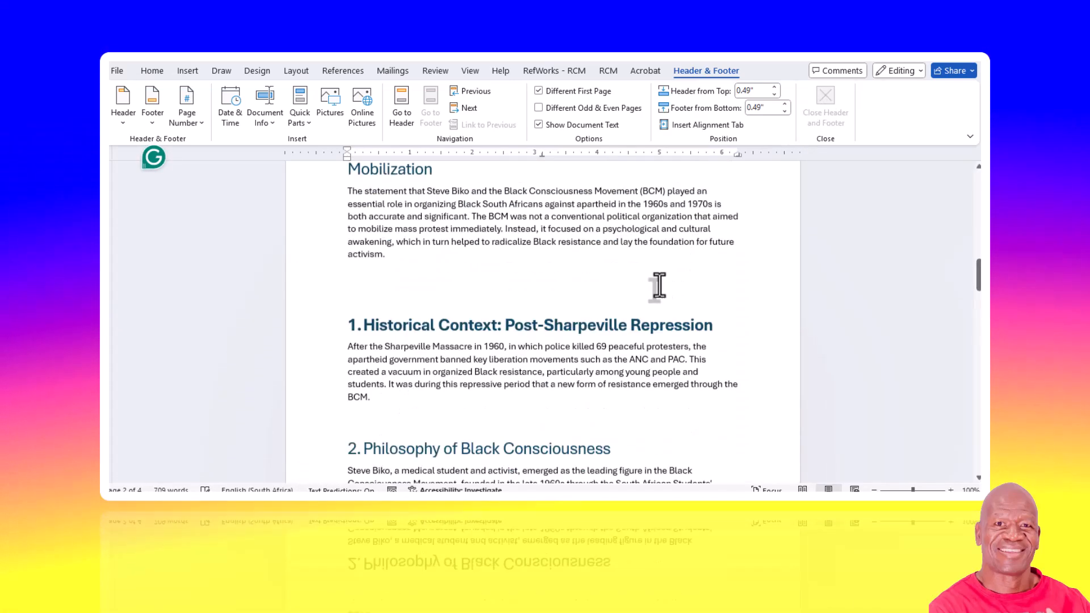
# - Examine the page numbers in the footers of the essay's pages
pyautogui.scroll(2, 657, 285)
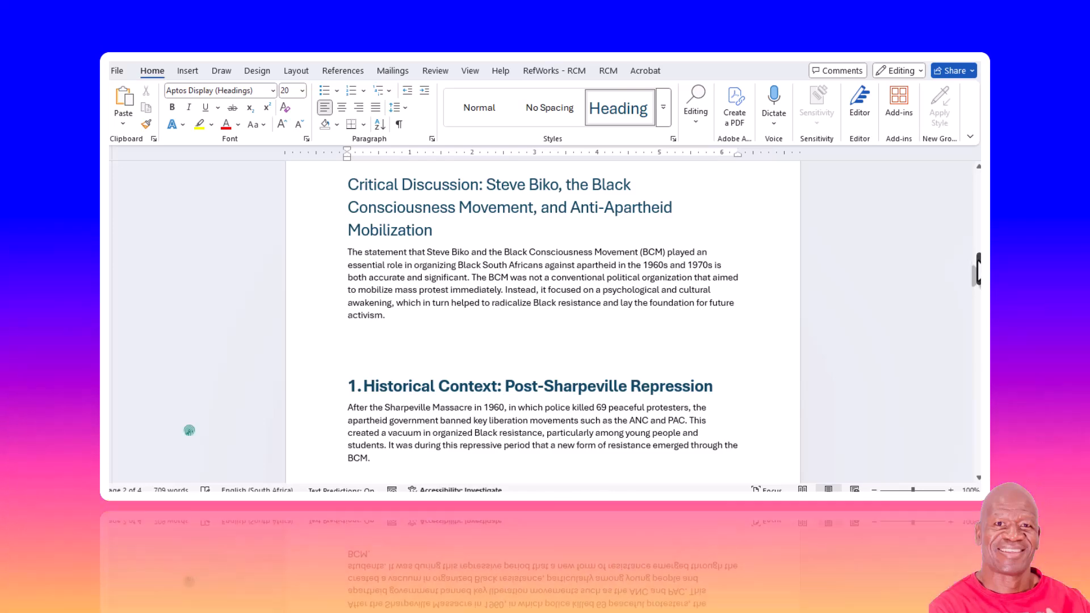
pyautogui.scroll(-7, 189, 431)
pyautogui.scroll(-15, 189, 430)
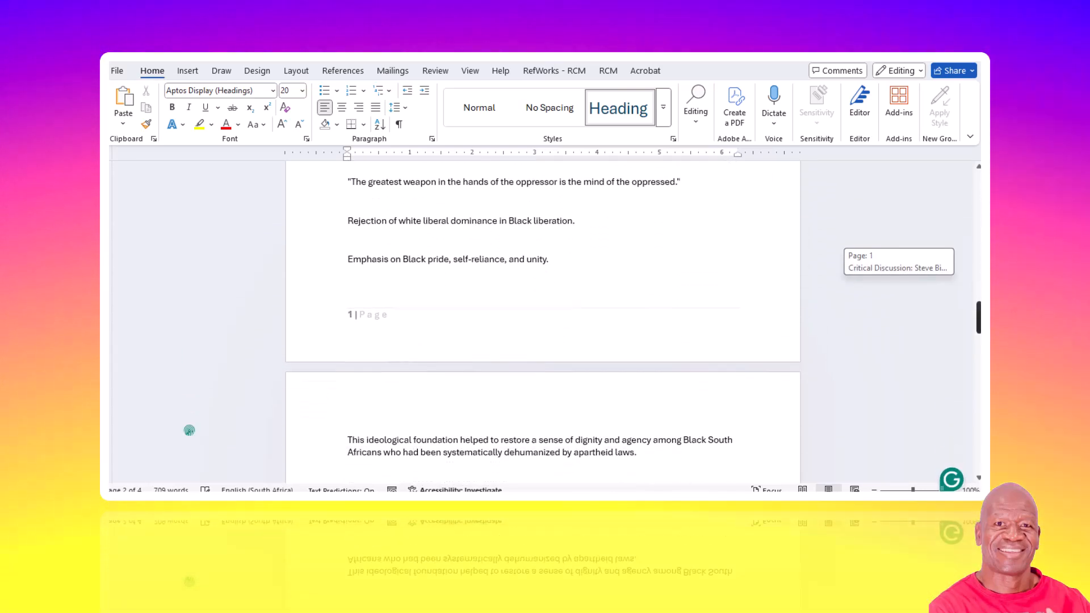
pyautogui.scroll(-7, 189, 431)
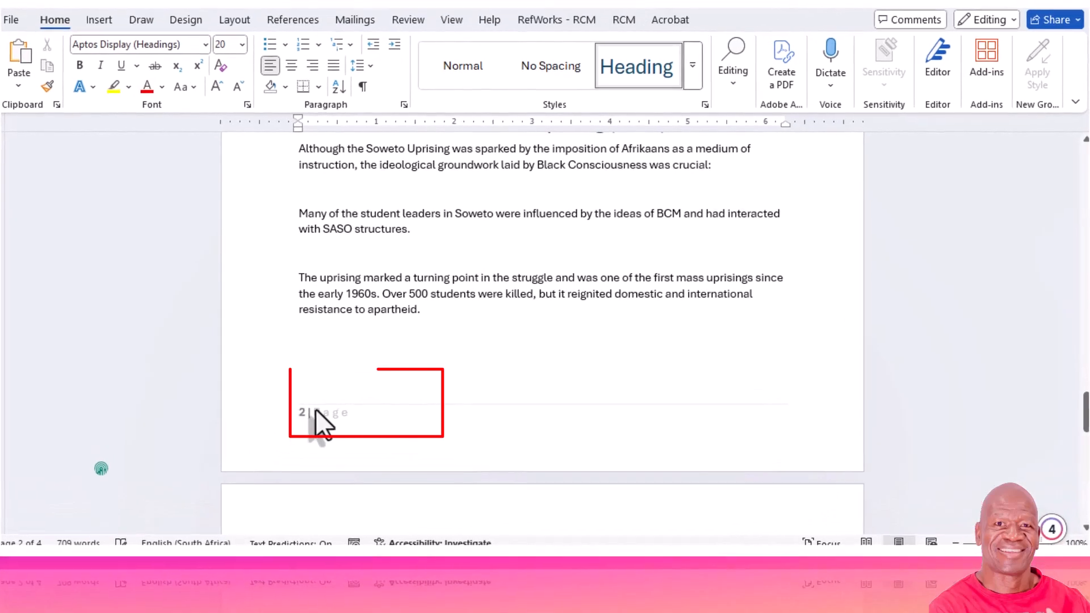
pyautogui.moveTo(1086, 420); pyautogui.dragTo(1083, 272)
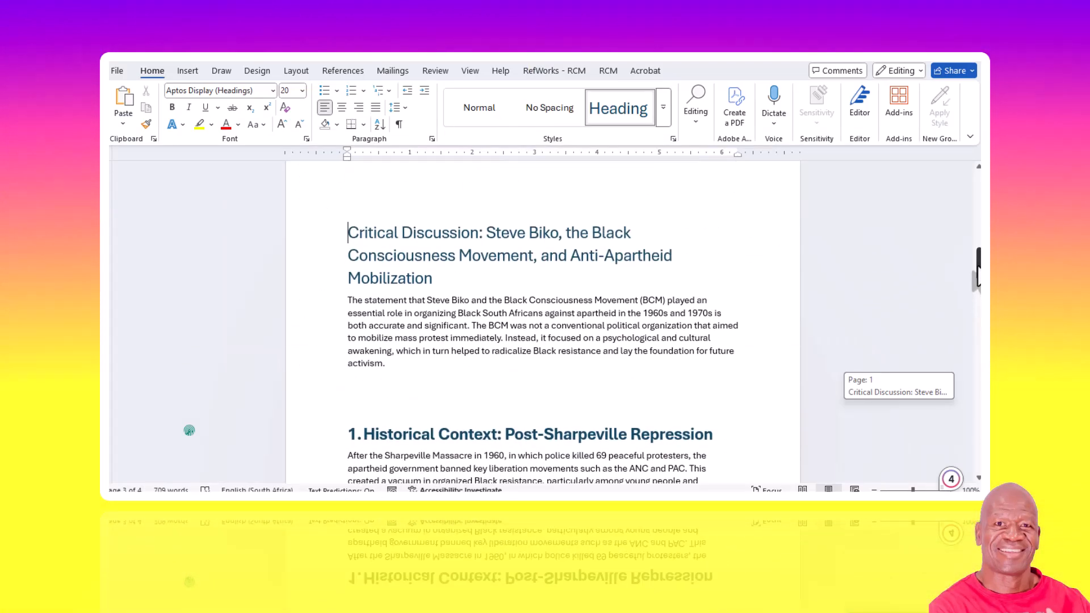
pyautogui.moveTo(977, 268); pyautogui.dragTo(979, 312)
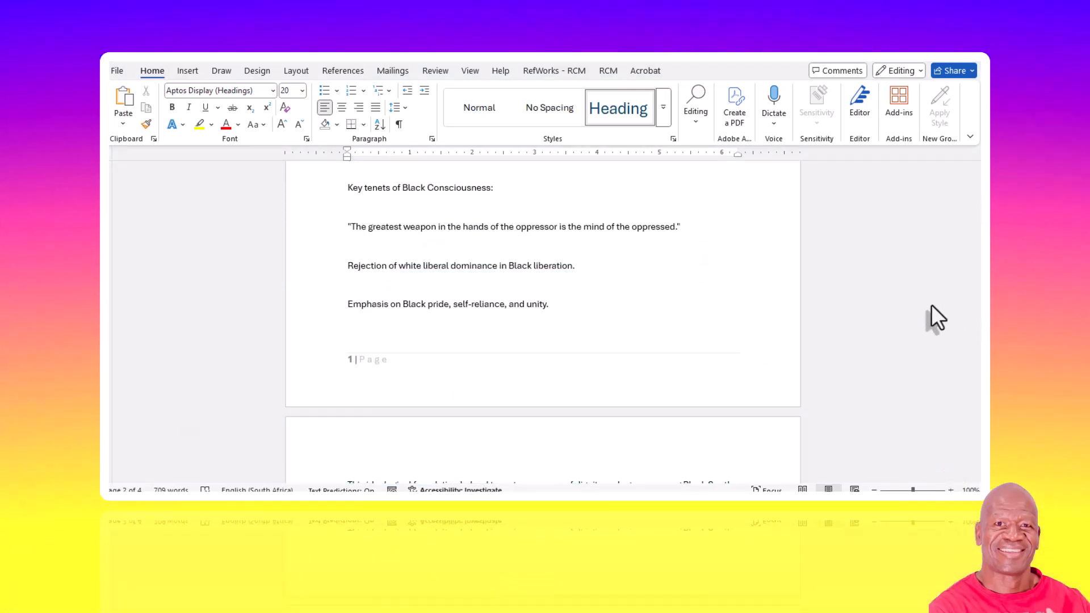
pyautogui.scroll(-2, 670, 346)
pyautogui.scroll(1, 568, 313)
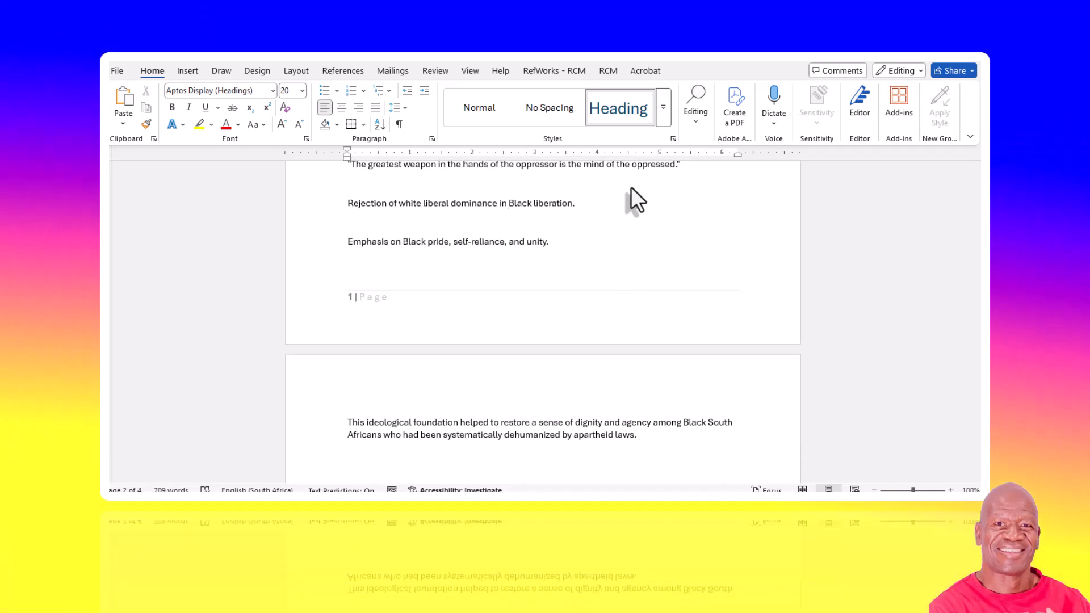
# - Justify all the text in the document
pyautogui.scroll(1, 591, 210)
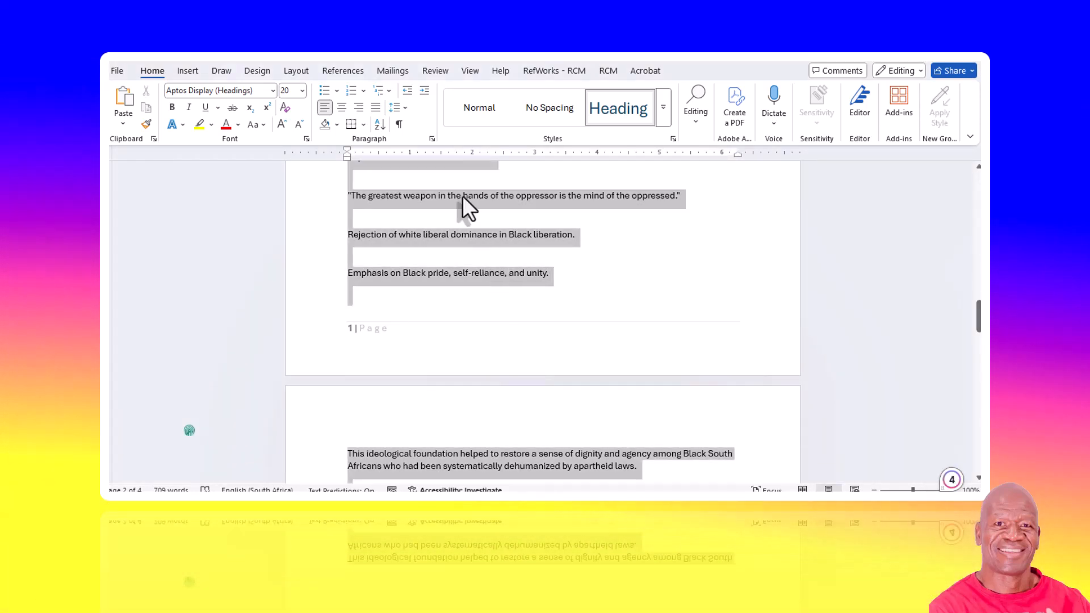
pyautogui.hotkey('ctrl', 'a')
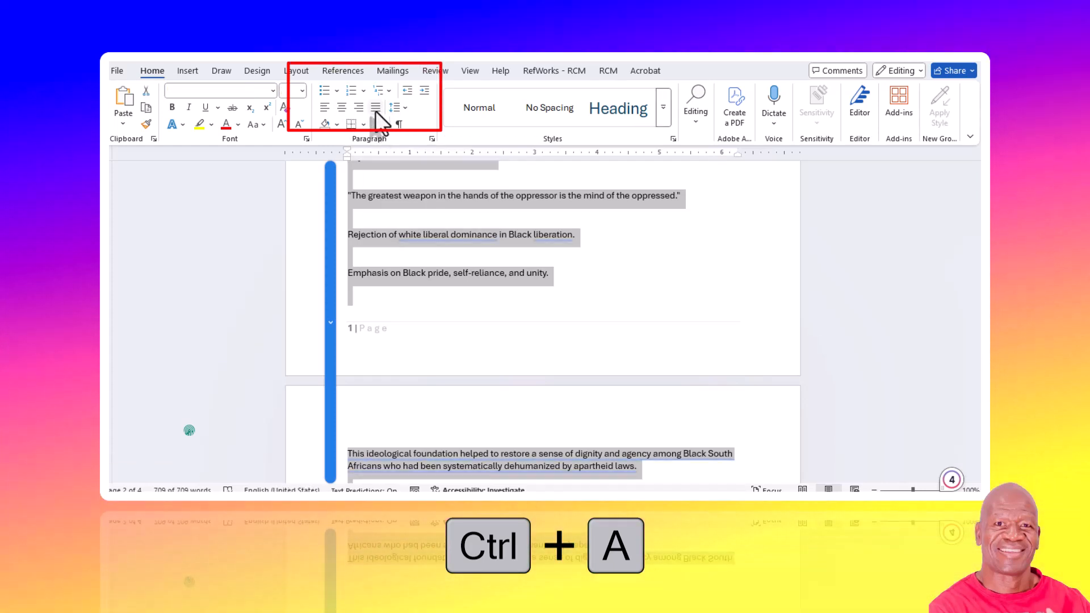
pyautogui.click(376, 108)
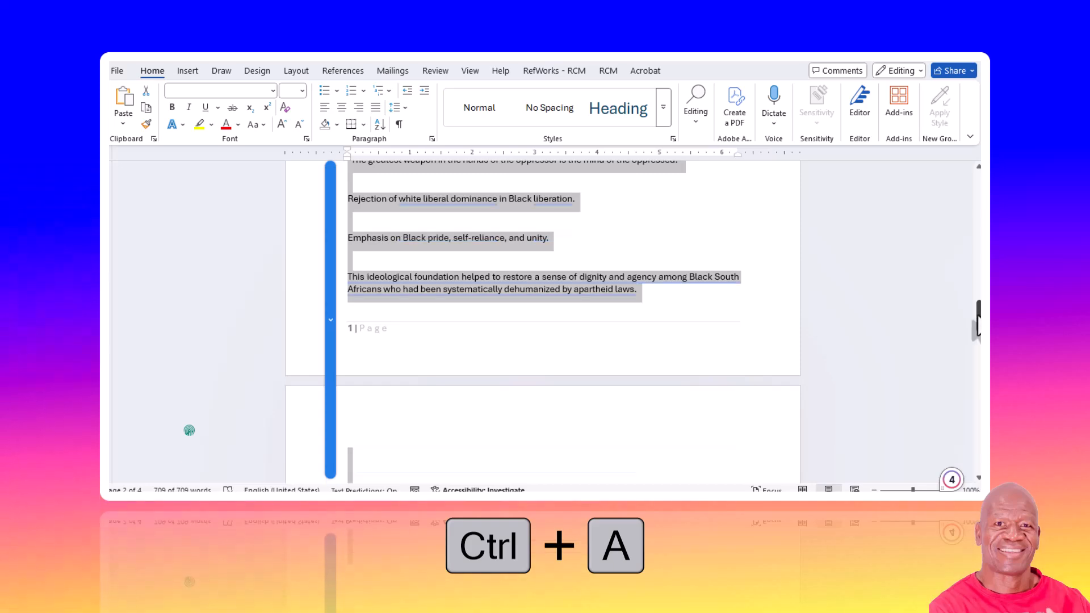
pyautogui.moveTo(977, 322); pyautogui.dragTo(978, 250)
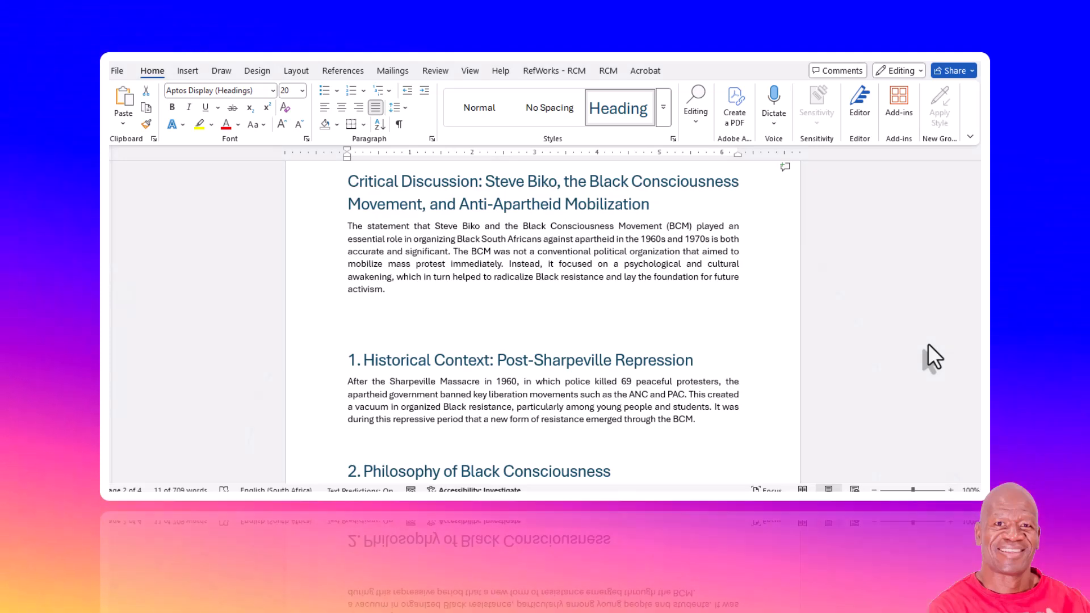
pyautogui.scroll(3, 547, 293)
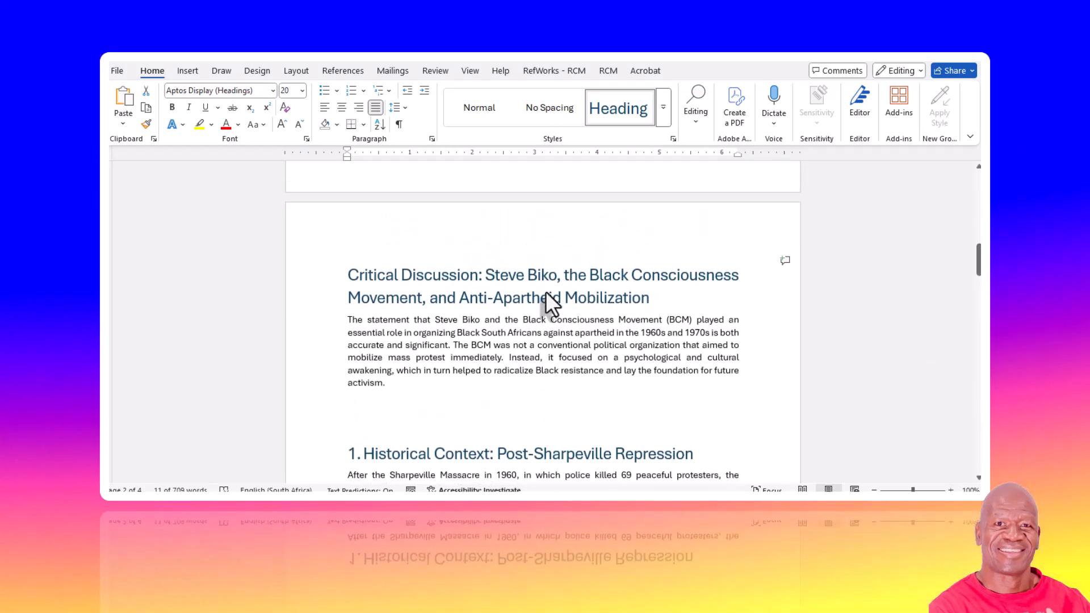
pyautogui.scroll(-1, 546, 292)
pyautogui.scroll(1, 547, 292)
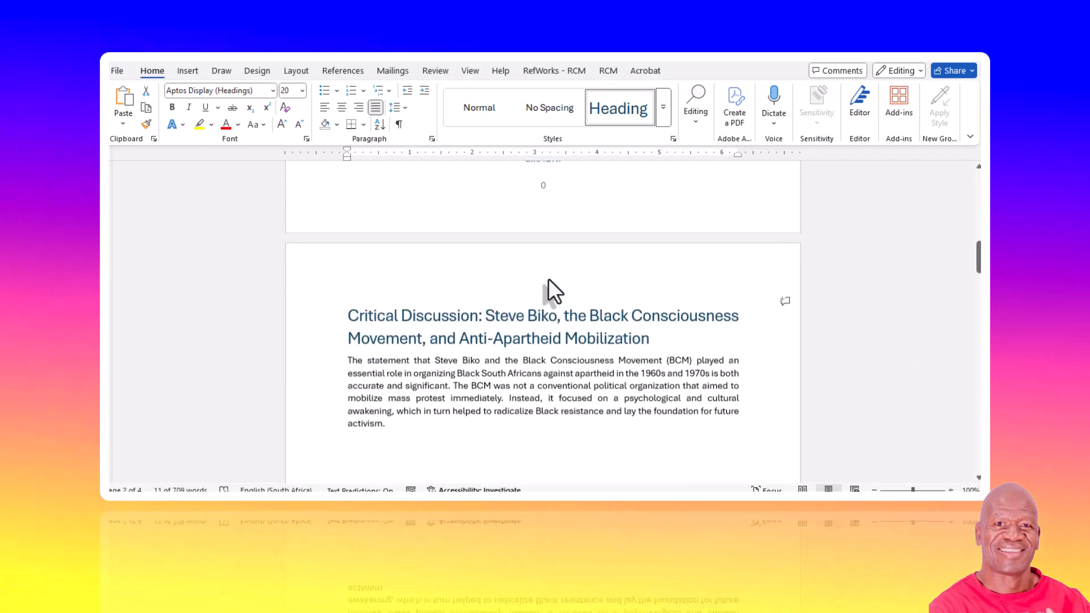
pyautogui.scroll(-2, 655, 230)
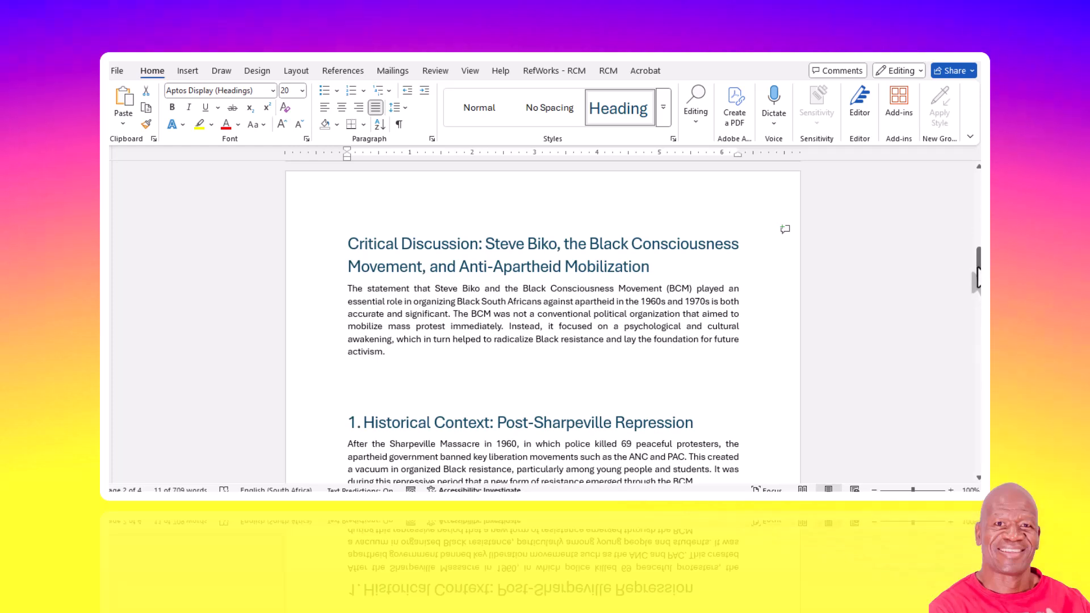
pyautogui.moveTo(978, 278); pyautogui.dragTo(943, 270)
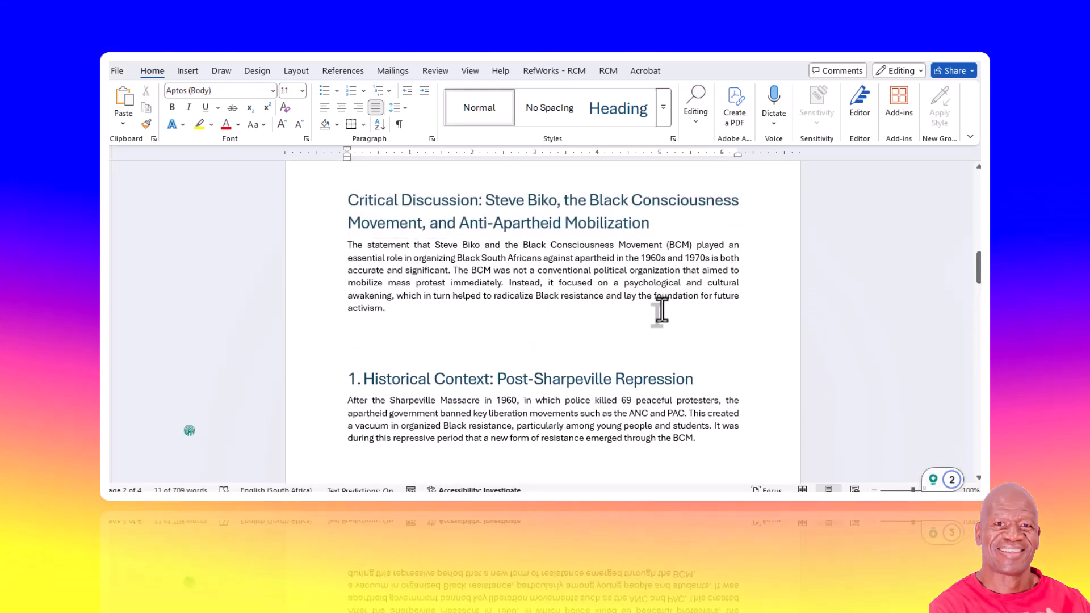
# - Place the formatted essay side by side with the unformatted Steve Biko essay document for comparison
pyautogui.press('super+Right')
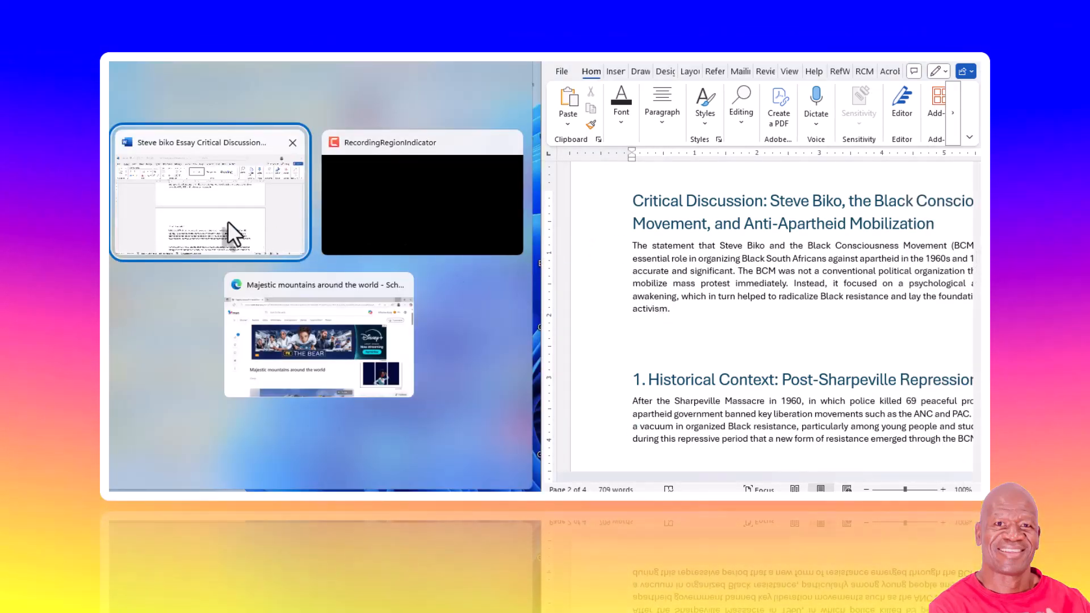
pyautogui.click(227, 221)
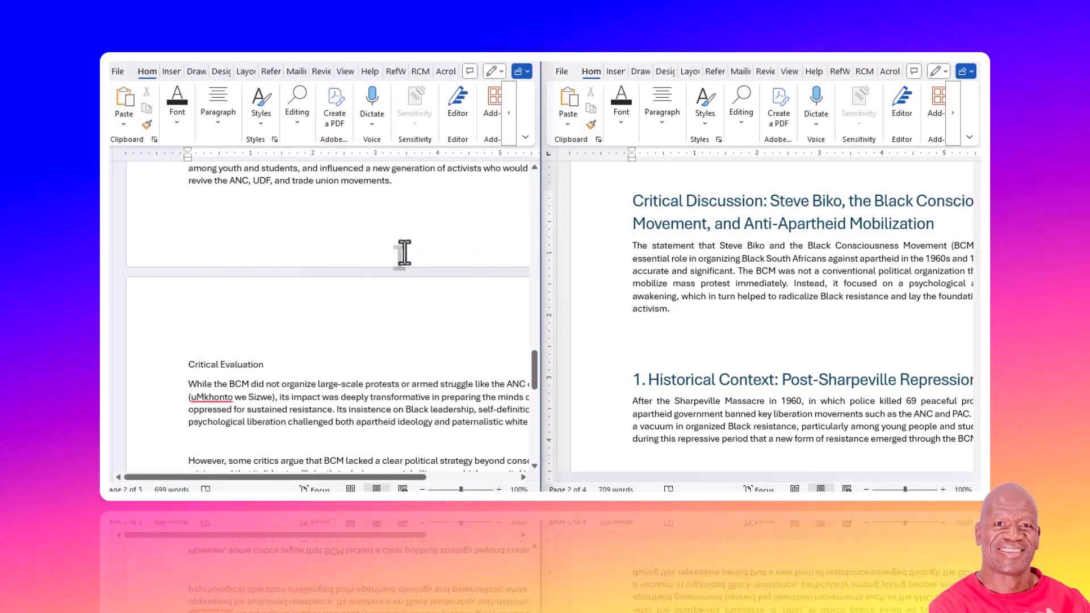
pyautogui.click(395, 247)
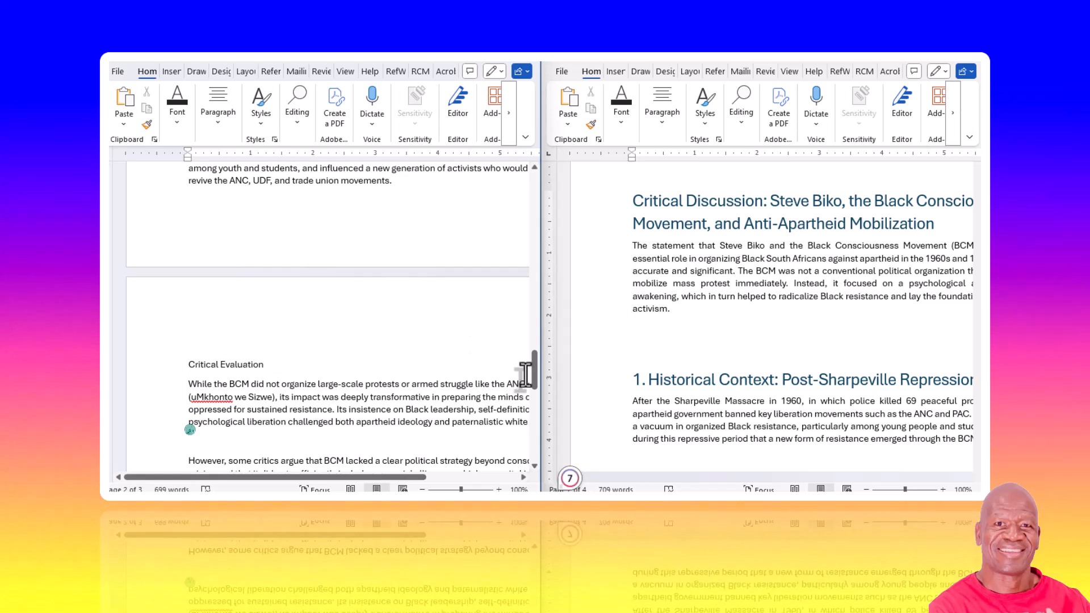
# - Compare the unformatted essay's plain headings and paragraphs with the formatted version's numbered headings and justified text
pyautogui.moveTo(533, 371); pyautogui.dragTo(582, 184)
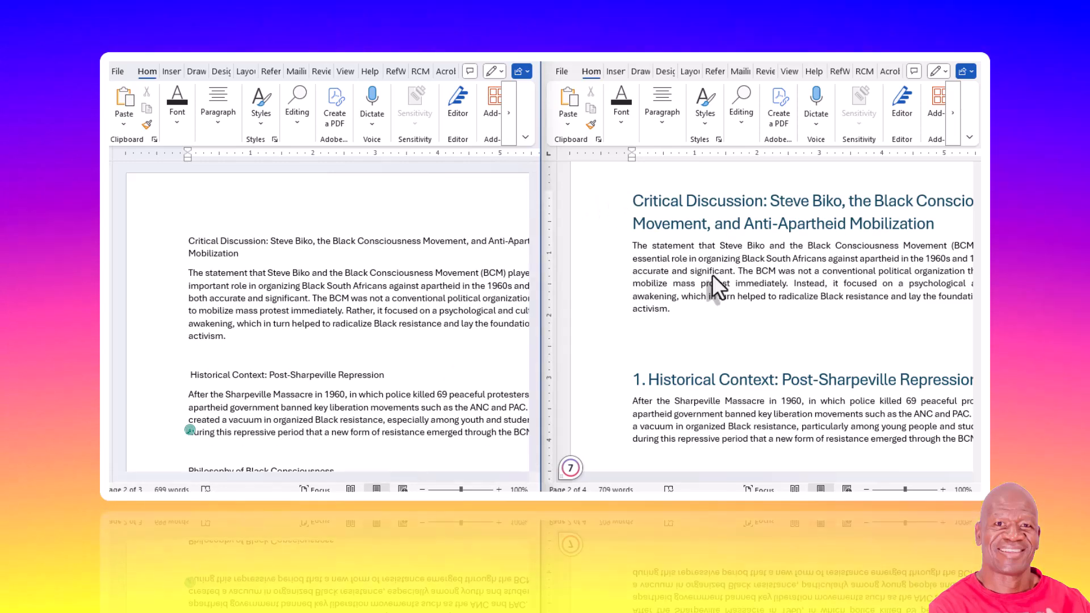
pyautogui.scroll(-5, 938, 417)
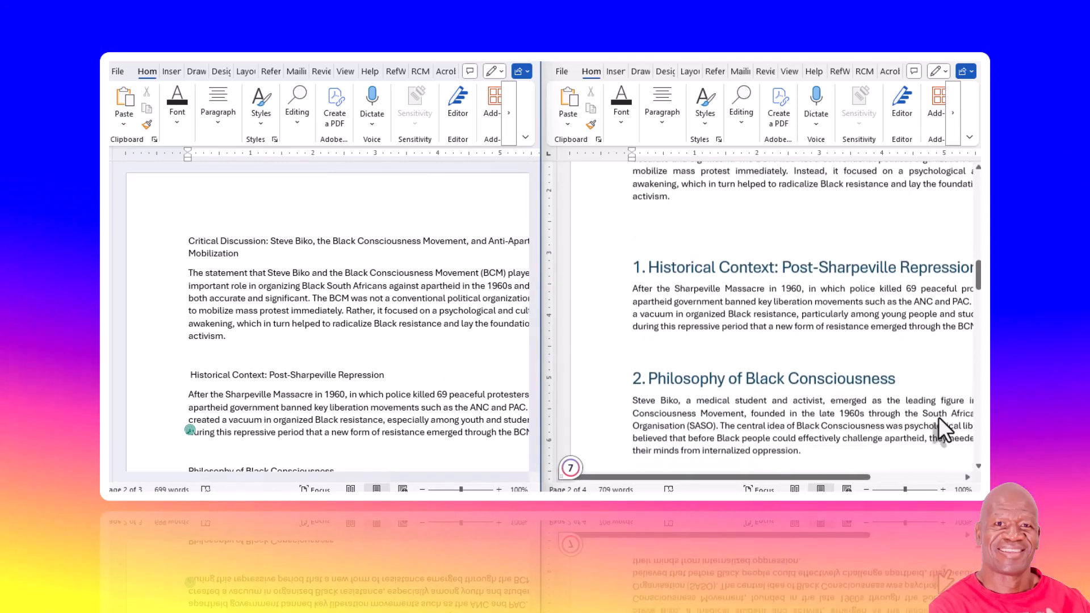
pyautogui.scroll(-4, 420, 350)
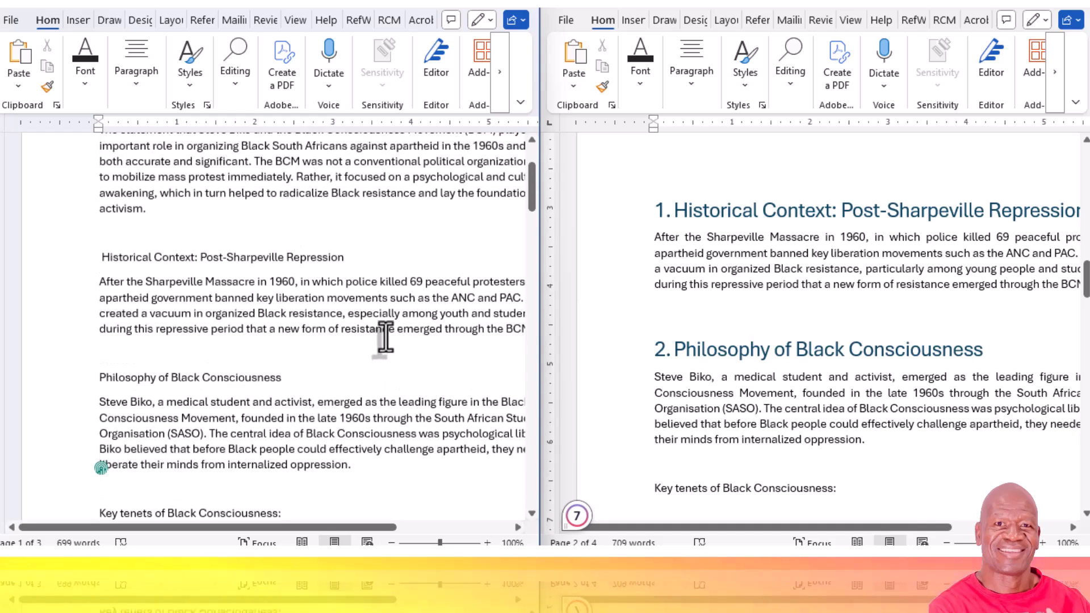
pyautogui.scroll(4, 392, 323)
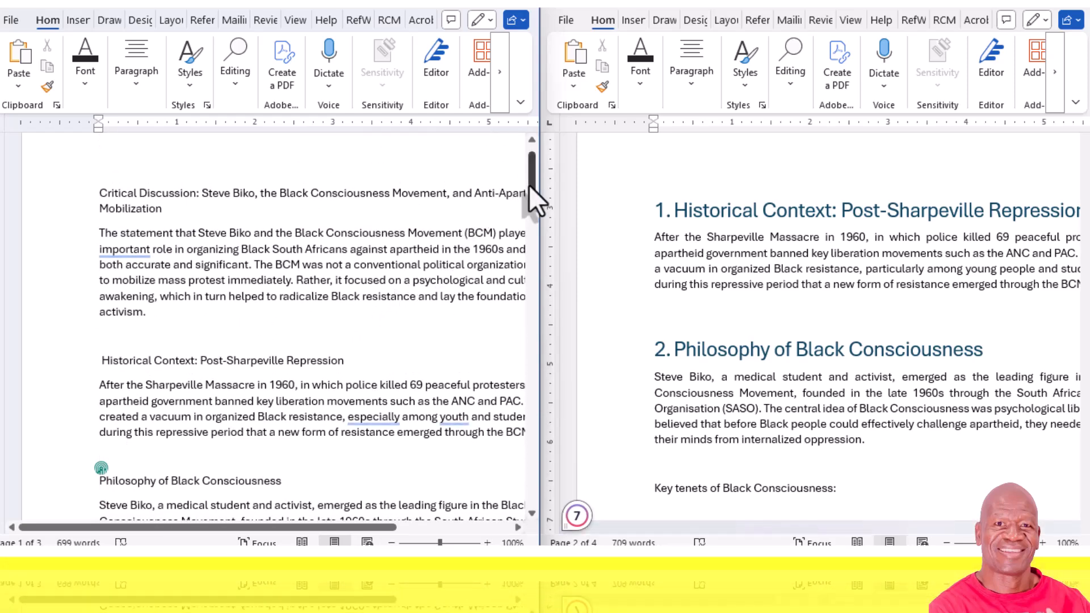
pyautogui.moveTo(530, 185)
pyautogui.mouseDown()
pyautogui.moveTo(539, 165)
pyautogui.moveTo(540, 195)
pyautogui.mouseUp()
pyautogui.scroll(-1, 671, 370)
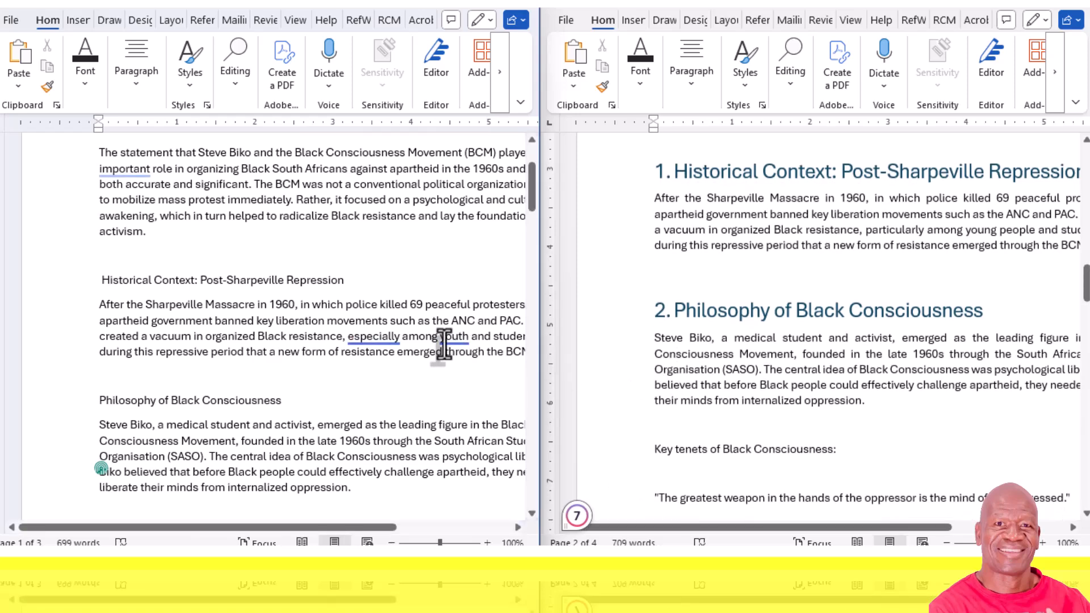
pyautogui.scroll(-8, 353, 325)
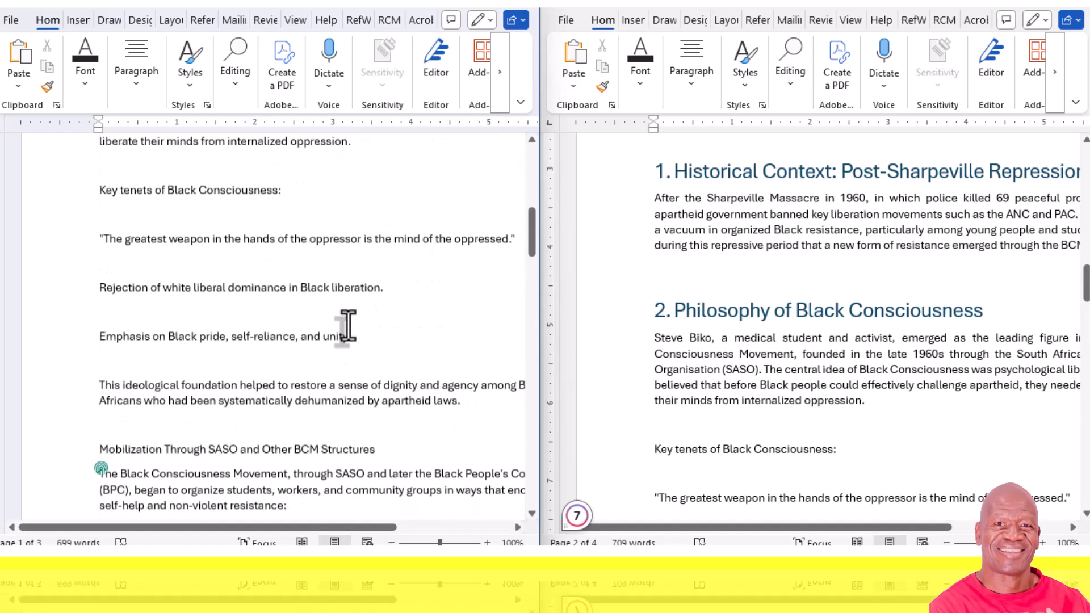
pyautogui.scroll(-3, 351, 332)
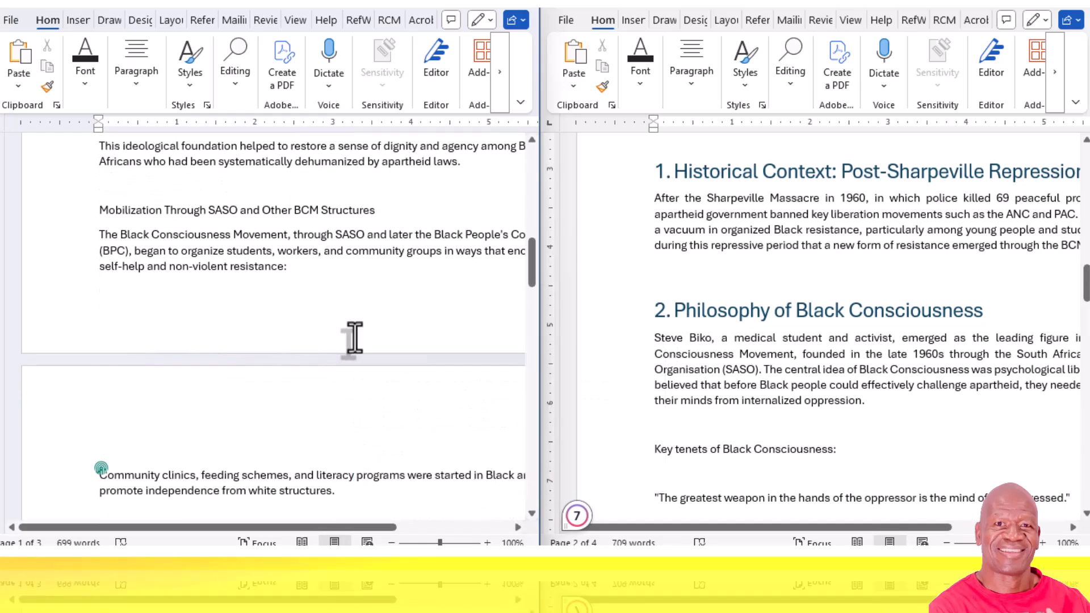
pyautogui.scroll(-3, 355, 339)
pyautogui.moveTo(533, 292); pyautogui.dragTo(499, 165)
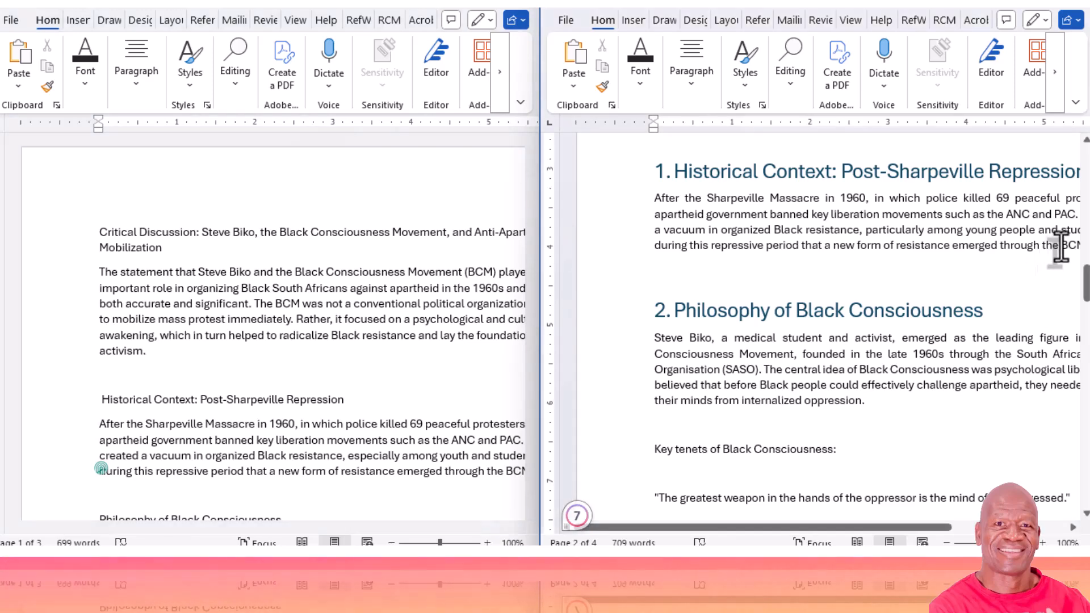
# - Review the formatted essay's page number footer, numbered headings and HISTORY ESSAY cover page beside the unformatted version
pyautogui.moveTo(1084, 289); pyautogui.dragTo(1041, 298)
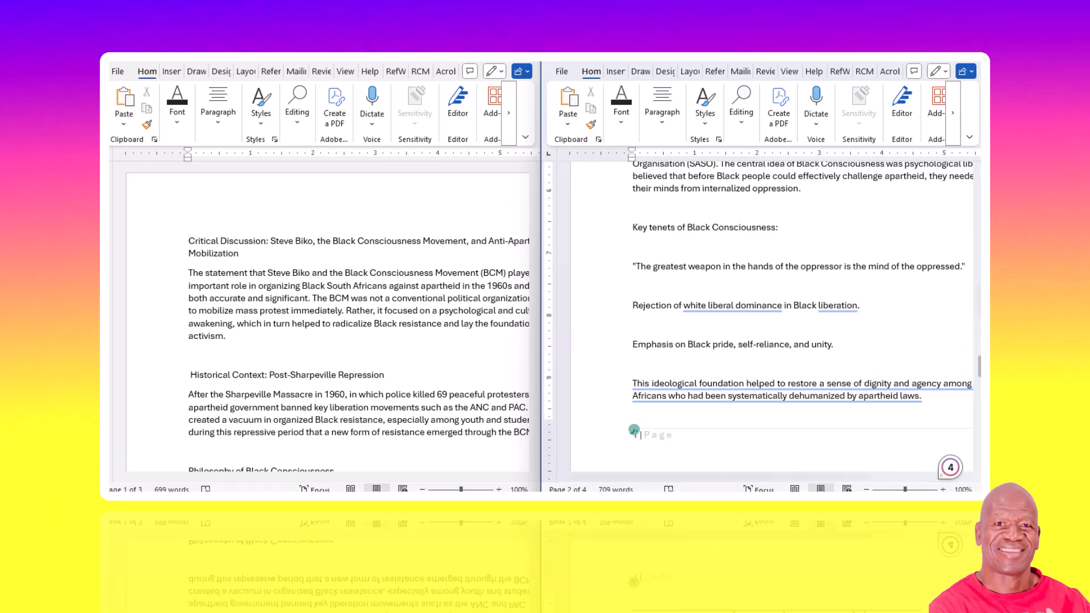
pyautogui.scroll(3, 941, 305)
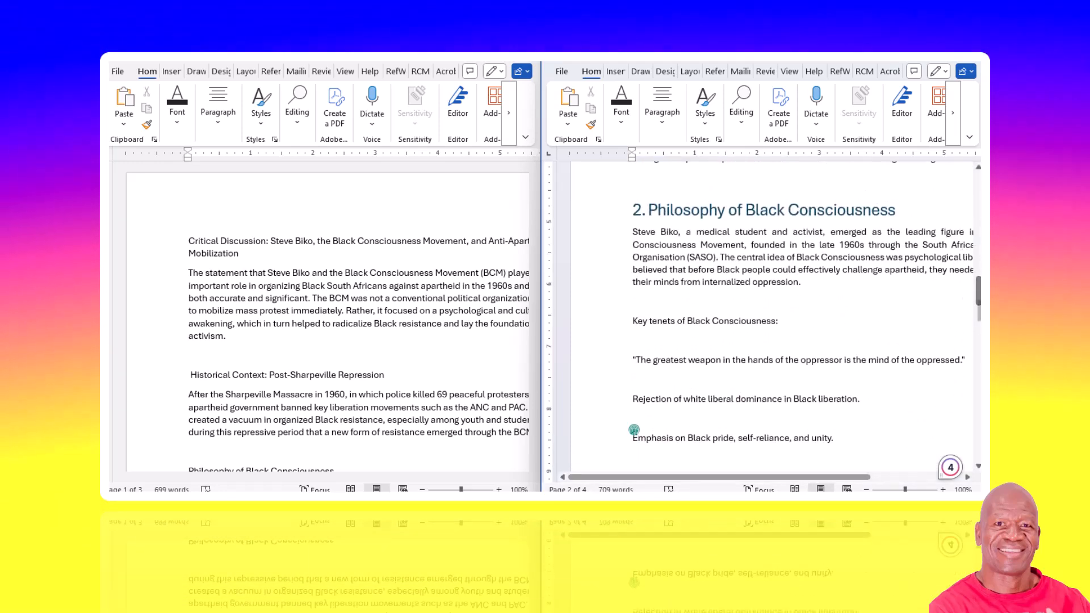
pyautogui.moveTo(978, 296); pyautogui.dragTo(974, 207)
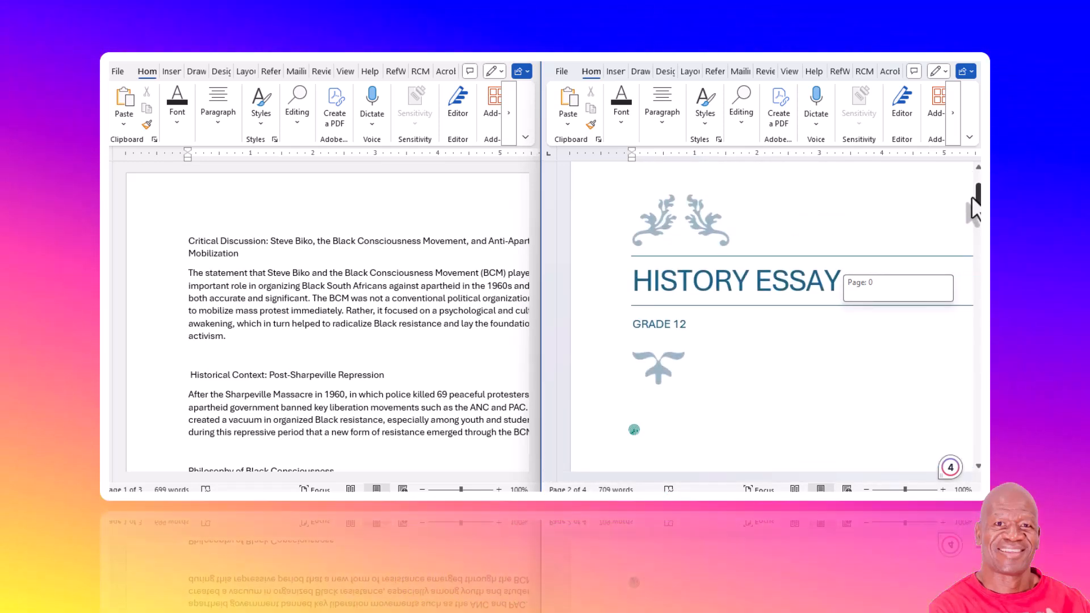